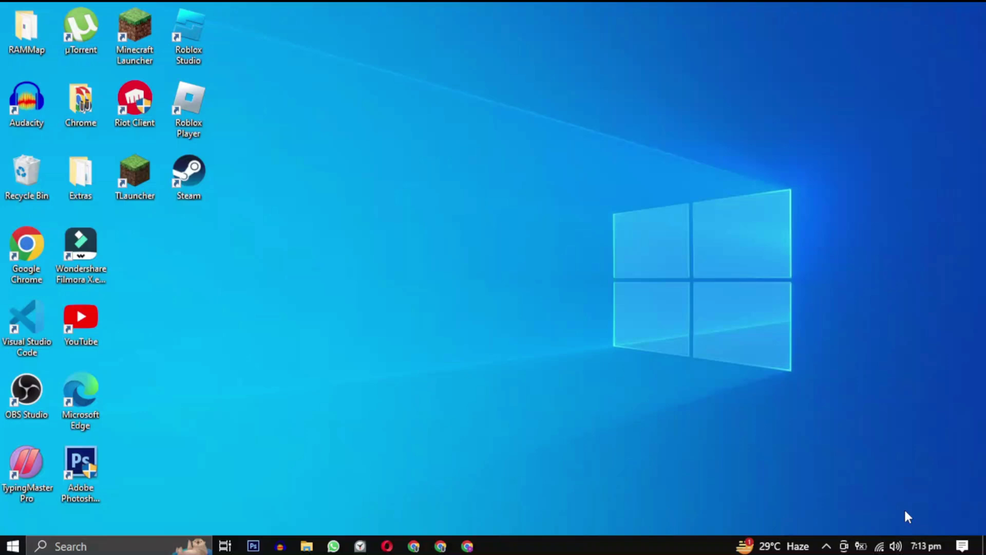
Toggle automatic time off and on, sync the clock with the time server, and close Settings
{"action": "right_click", "coordinate": [923, 546]}
{"action": "left_click", "coordinate": [846, 164]}
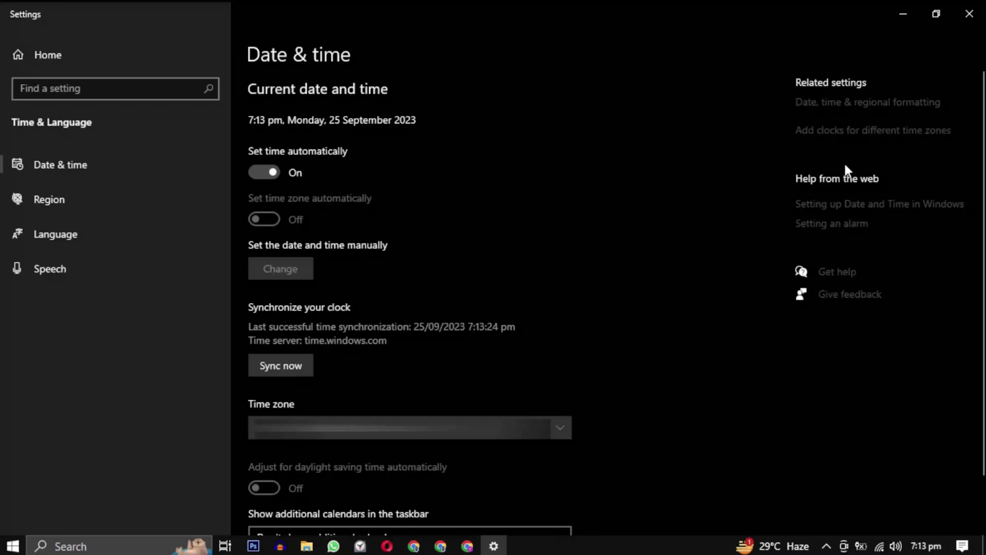
{"action": "left_click", "coordinate": [271, 171]}
{"action": "left_click", "coordinate": [268, 171]}
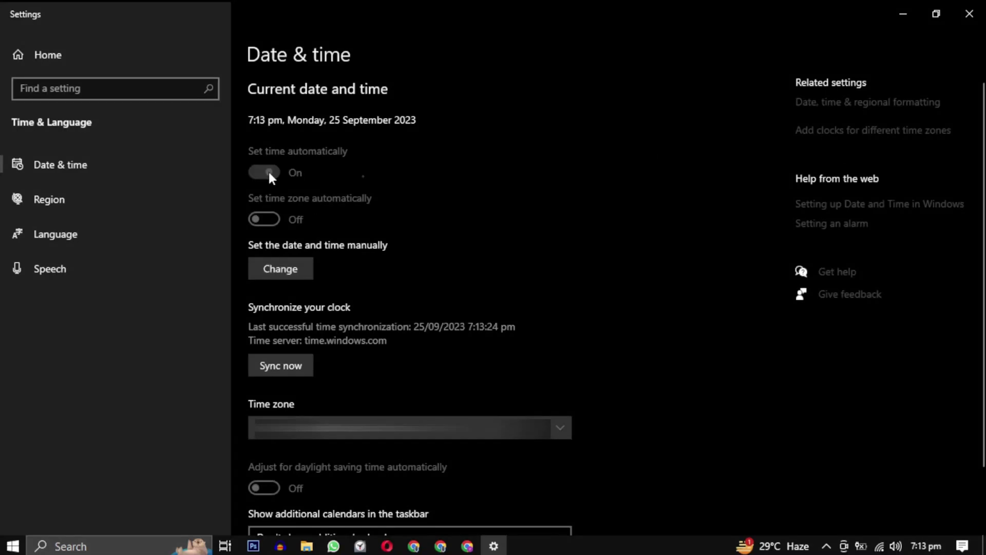
{"action": "left_click", "coordinate": [303, 367]}
{"action": "left_click", "coordinate": [970, 14]}
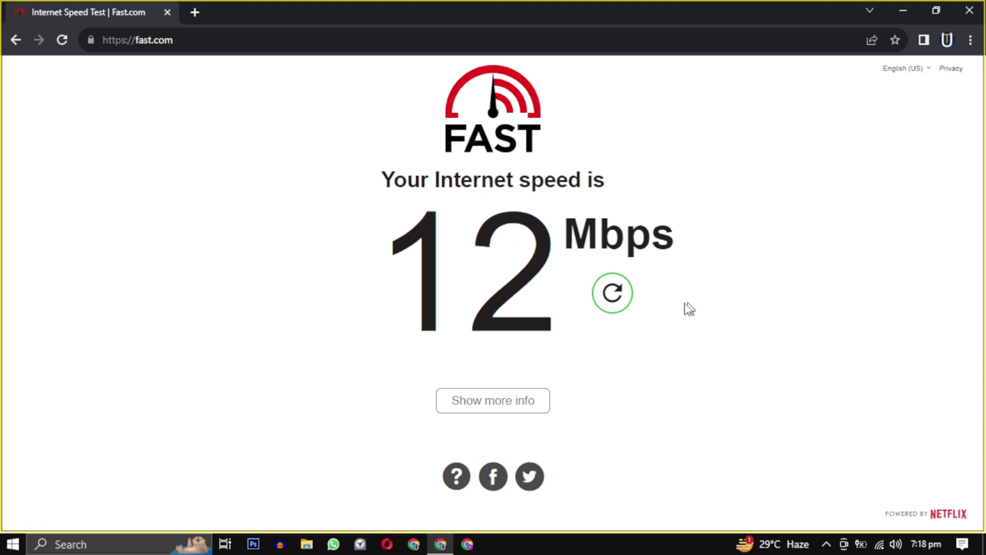
Rerun the fast.com speed test and show the Wi-Fi list with TP-Link connected
{"action": "left_click", "coordinate": [609, 302]}
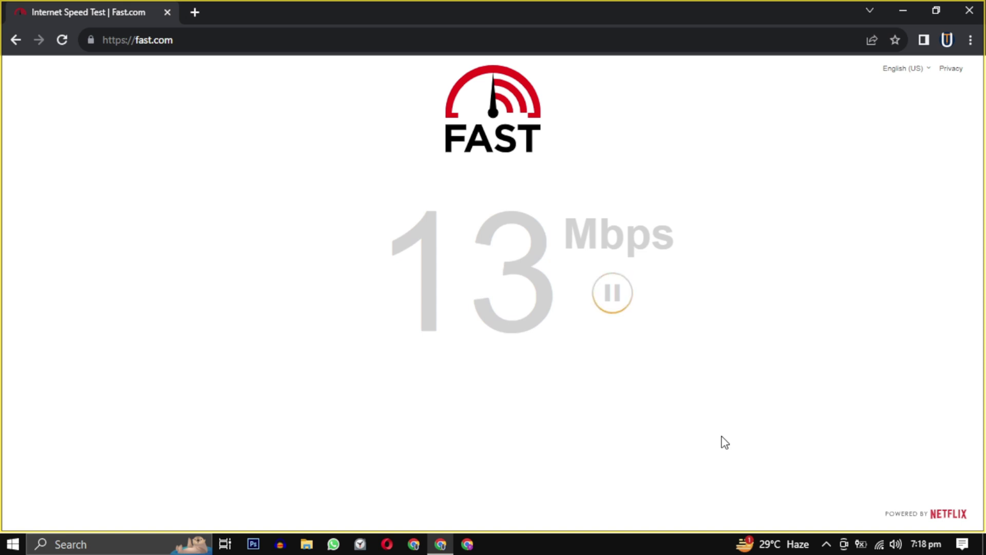
{"action": "left_click", "coordinate": [880, 545]}
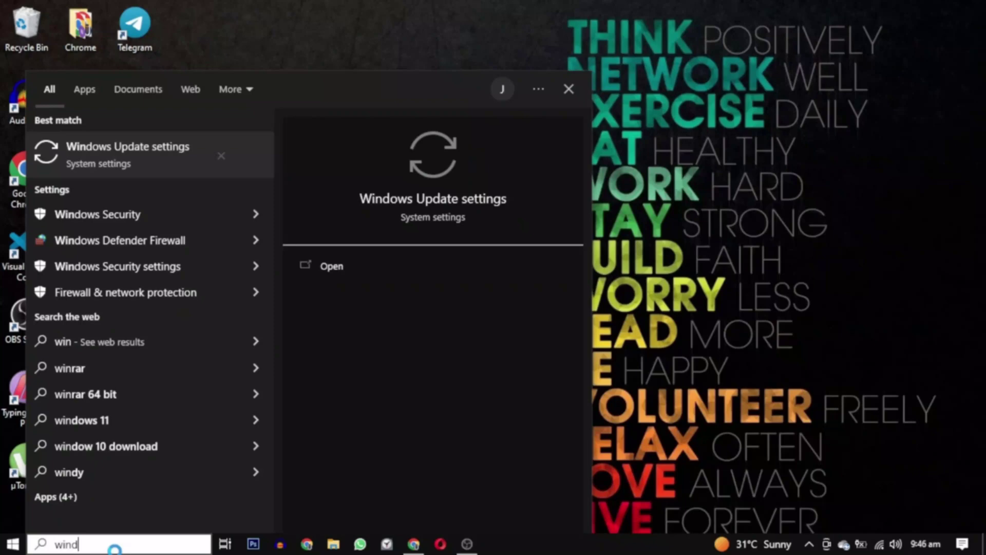
Open Windows Update settings from search and check for updates, which reports up to date
{"action": "type", "text": "dows"}
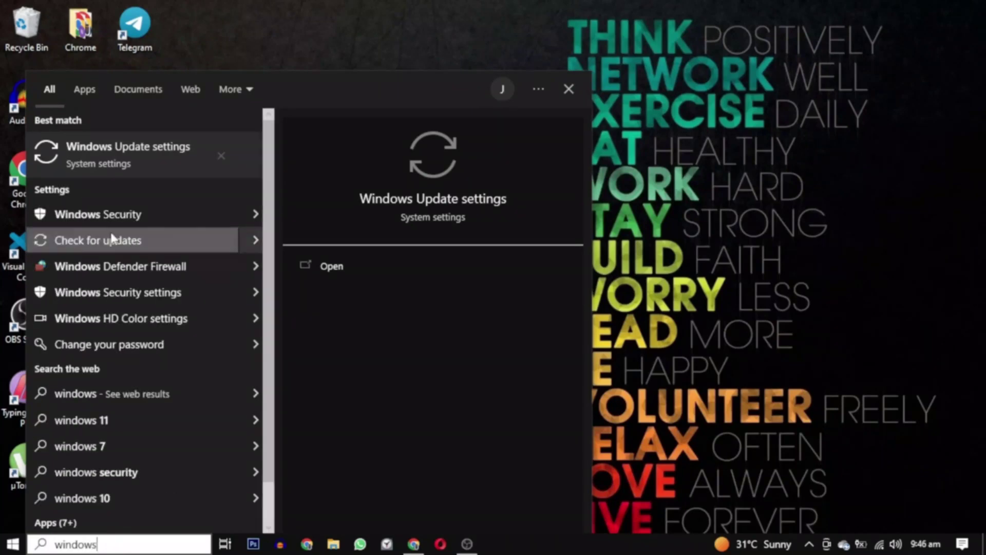
{"action": "left_click", "coordinate": [322, 266]}
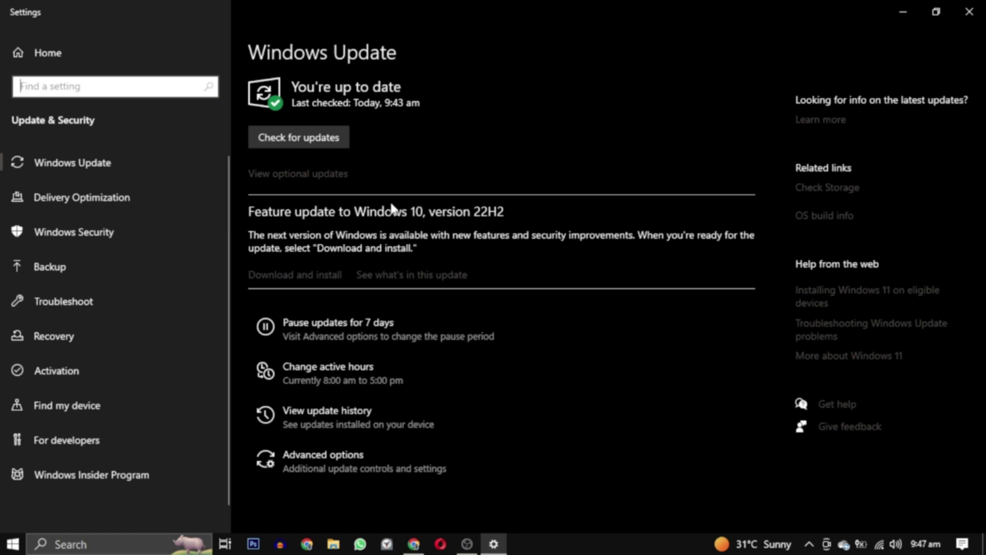
{"action": "left_click", "coordinate": [329, 146]}
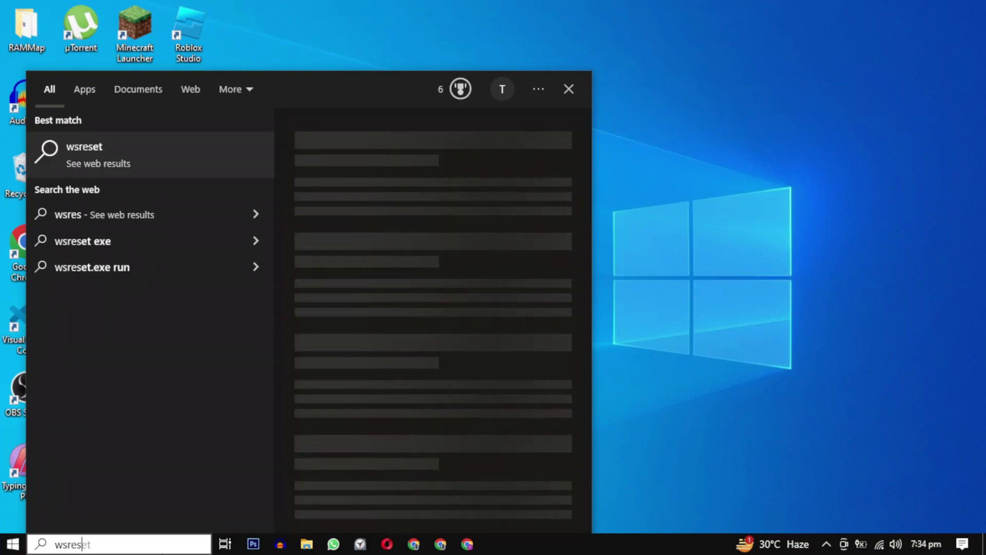
Run wsreset from the taskbar search to clear the Store cache
{"action": "type", "text": "set"}
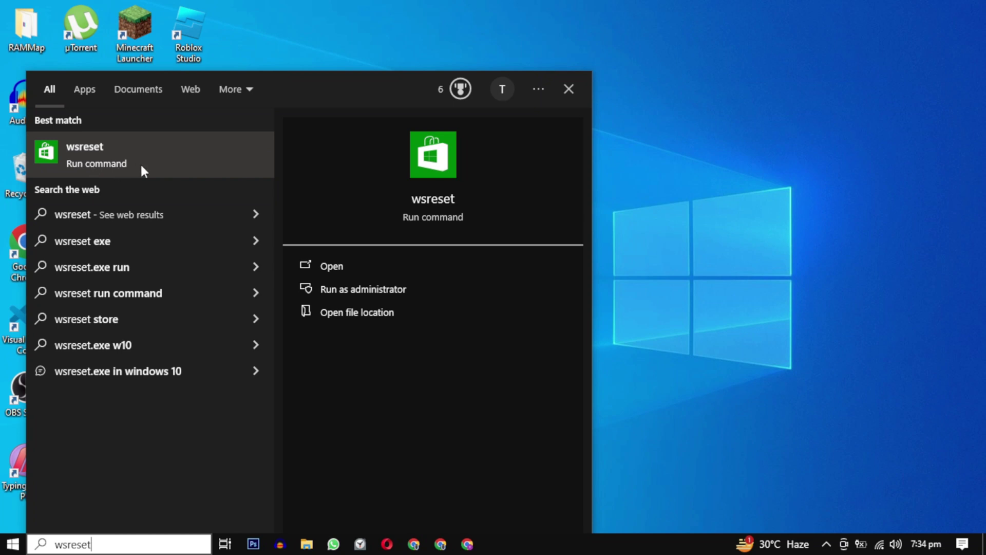
{"action": "left_click", "coordinate": [354, 289]}
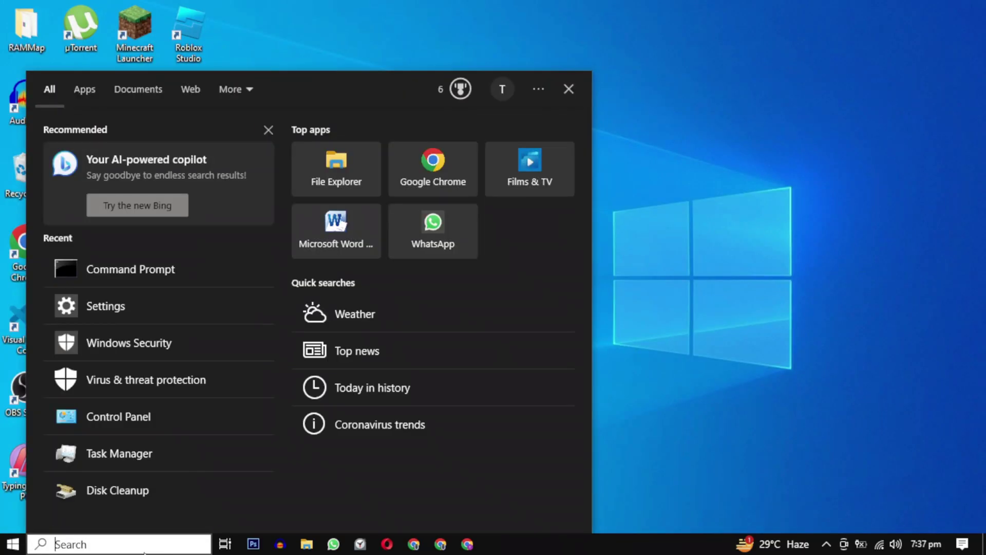
Open Command Prompt as administrator and run wsreset.exe
{"action": "type", "text": "cmd"}
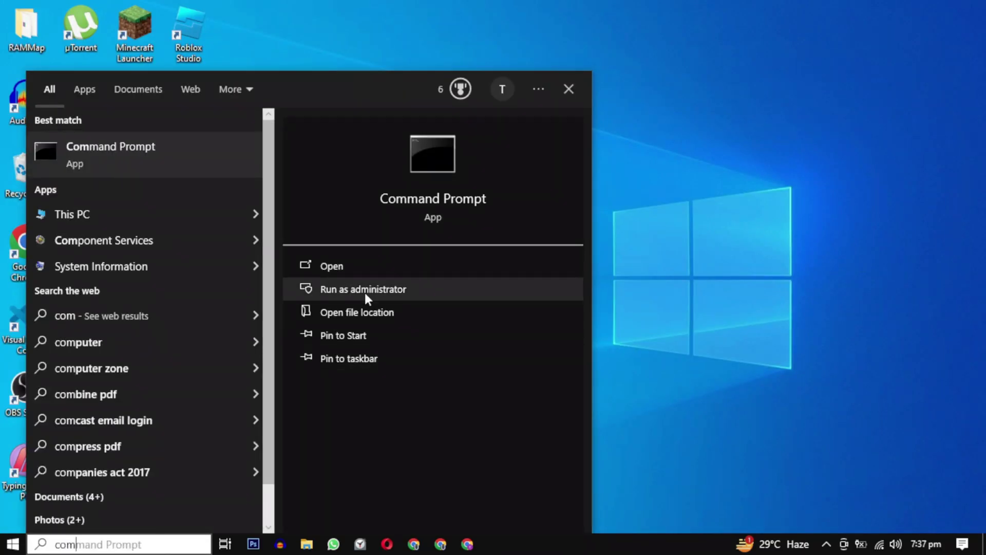
{"action": "left_click", "coordinate": [443, 291]}
{"action": "left_click", "coordinate": [438, 362]}
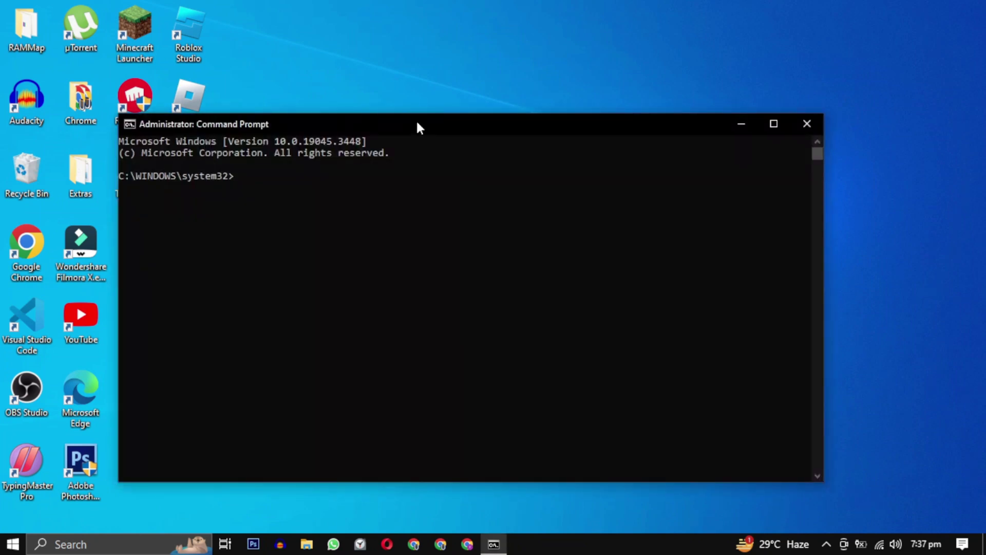
{"action": "type", "text": "wsreset.exe"}
{"action": "key", "text": "Return"}
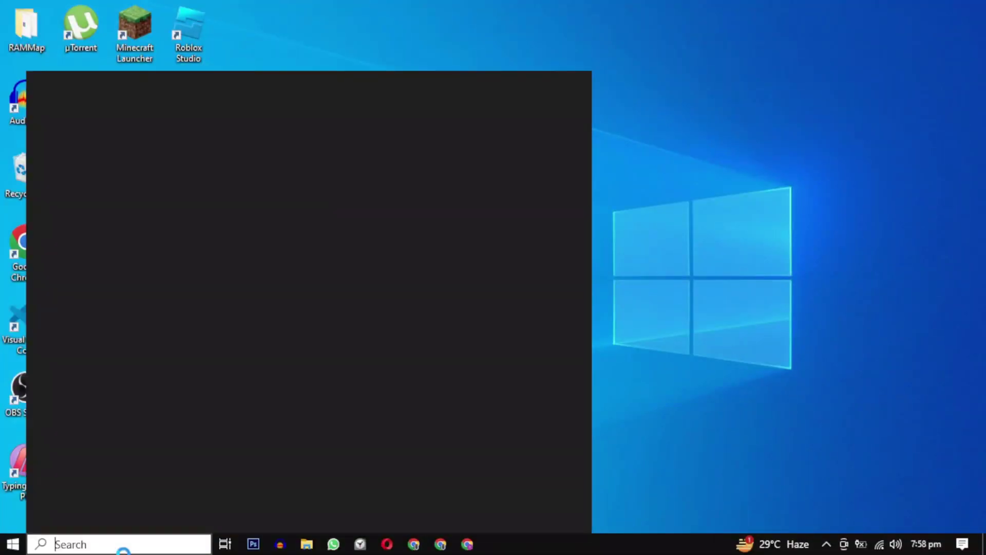
Open Microsoft Store and sign out of the account from the profile menu
{"action": "type", "text": "mi"}
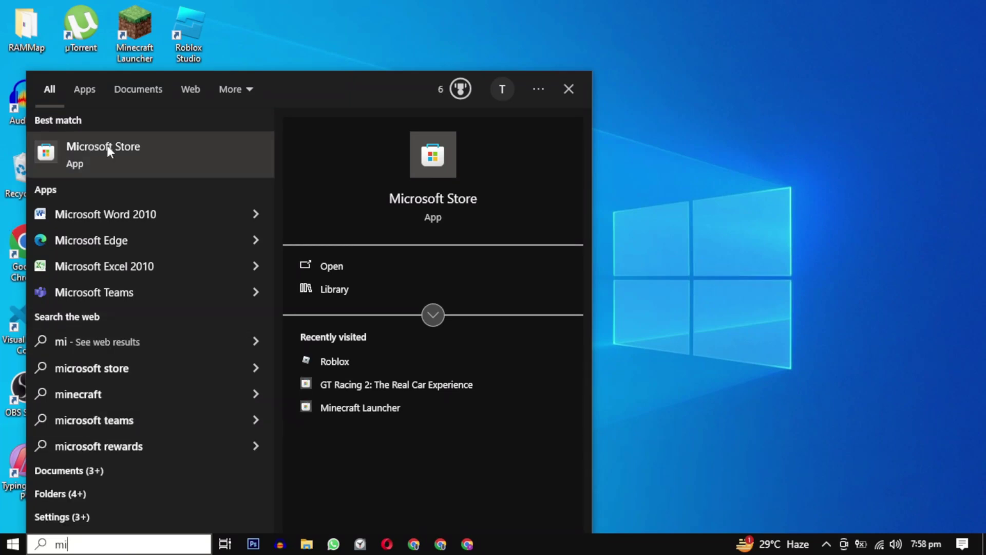
{"action": "left_click", "coordinate": [379, 278]}
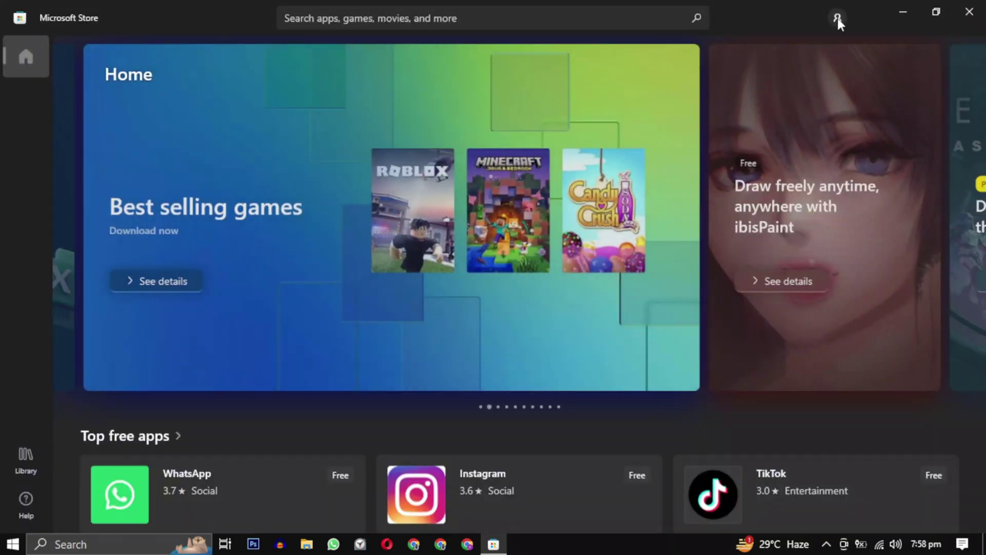
{"action": "left_click", "coordinate": [837, 19]}
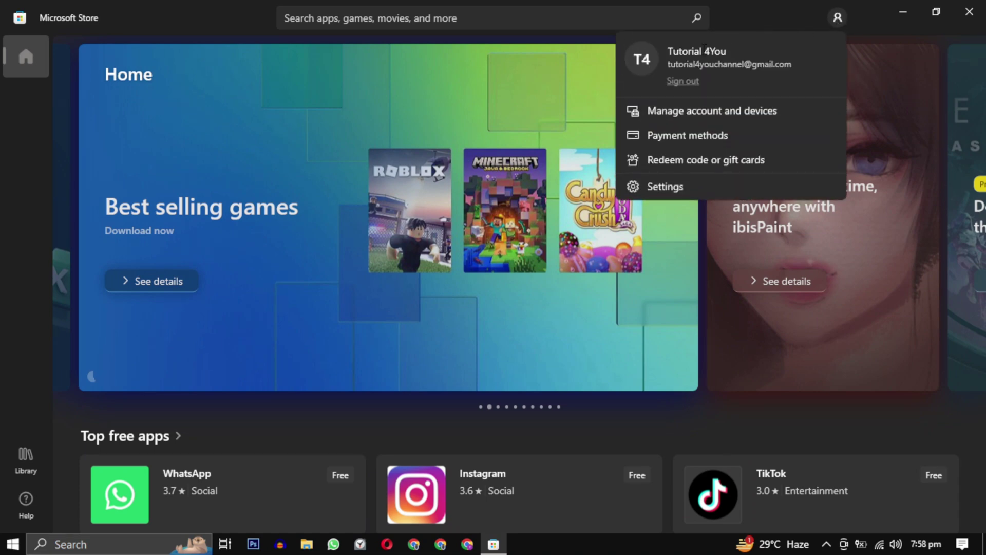
{"action": "left_click", "coordinate": [684, 81]}
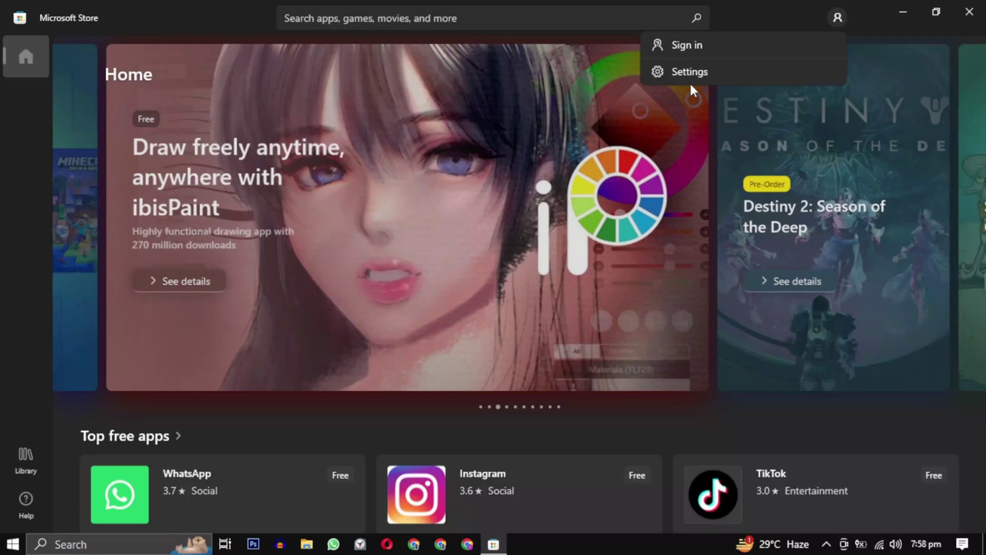
Reopen Microsoft Store and sign back into the account, verifying with the Windows Hello PIN
{"action": "left_click", "coordinate": [971, 11]}
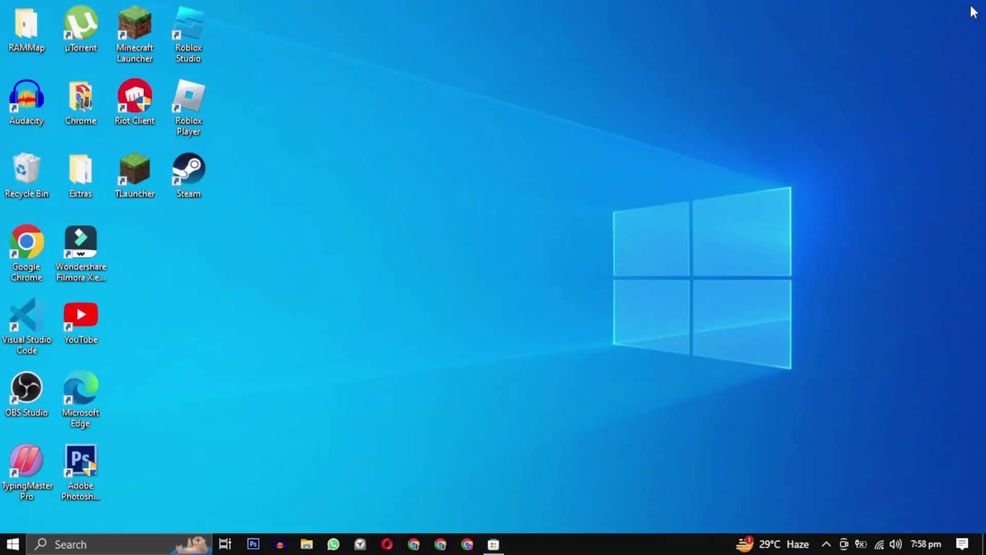
{"action": "left_click", "coordinate": [138, 544]}
{"action": "type", "text": "m"}
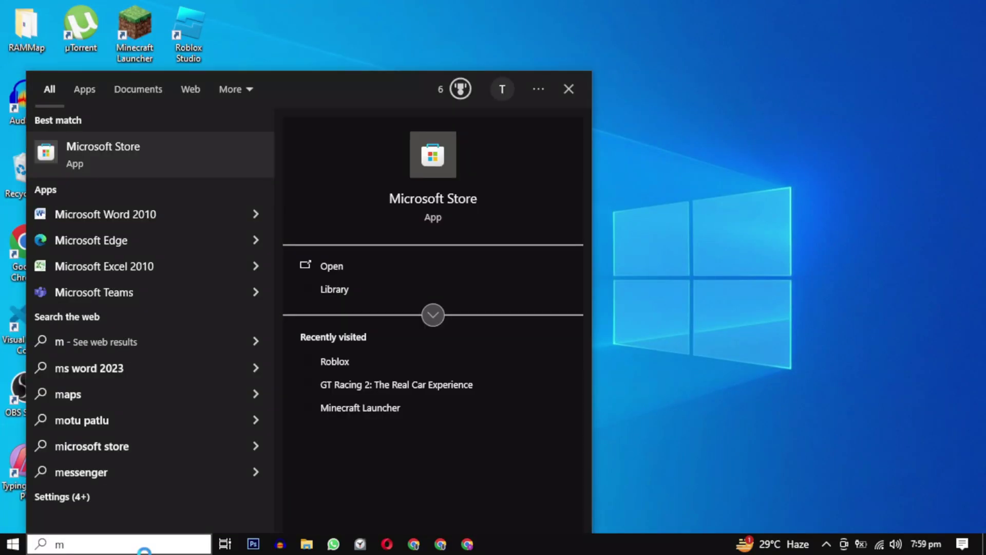
{"action": "left_click", "coordinate": [363, 271]}
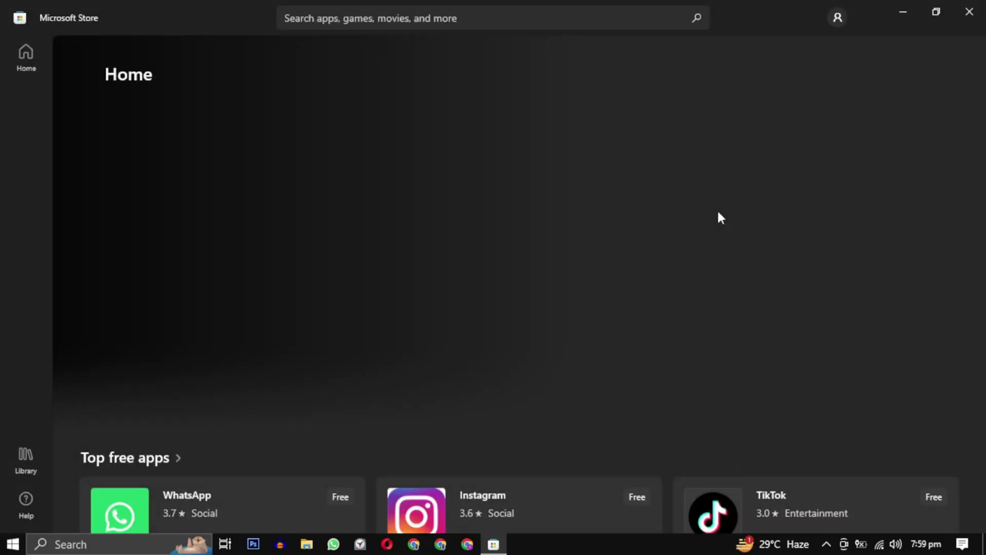
{"action": "left_click", "coordinate": [838, 18]}
{"action": "left_click", "coordinate": [696, 46]}
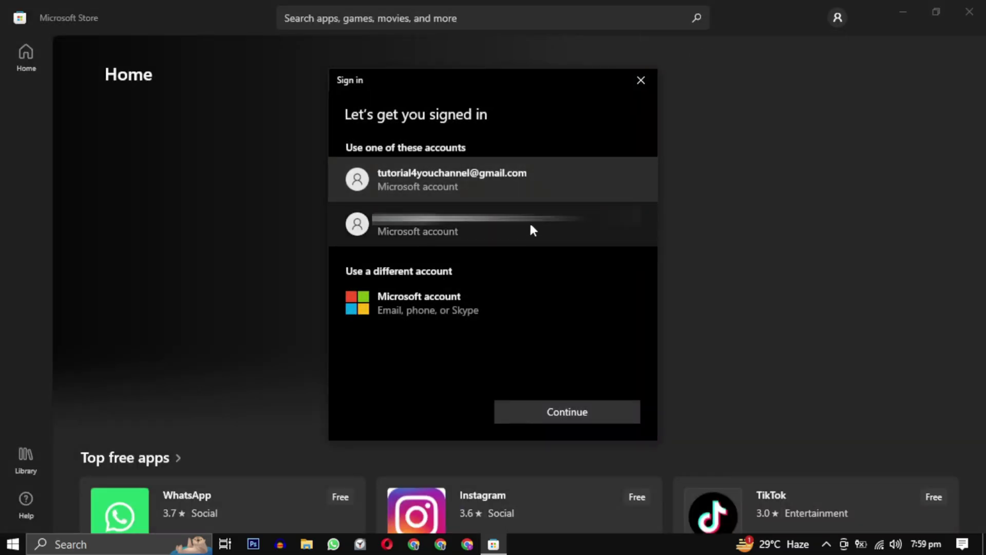
{"action": "left_click", "coordinate": [560, 416]}
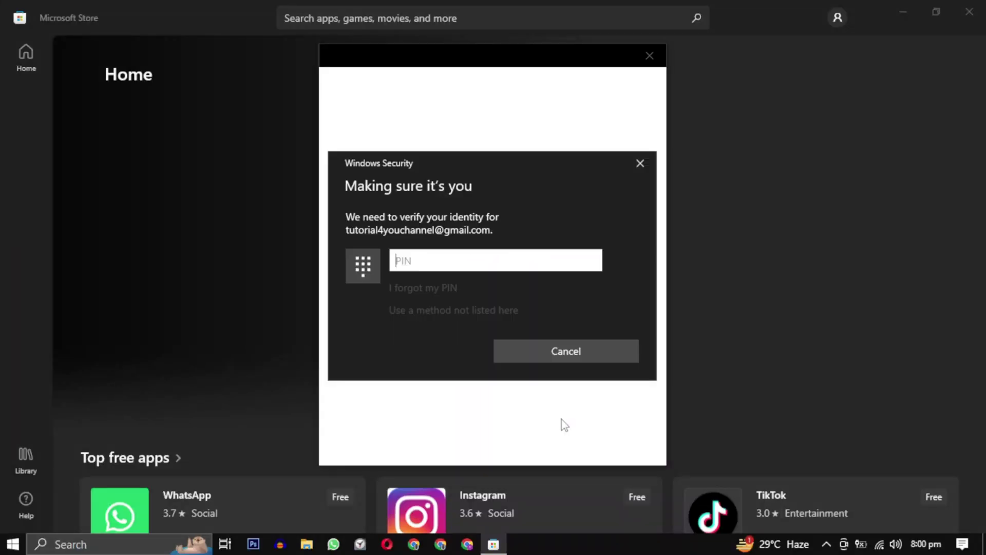
{"action": "type", "text": "****"}
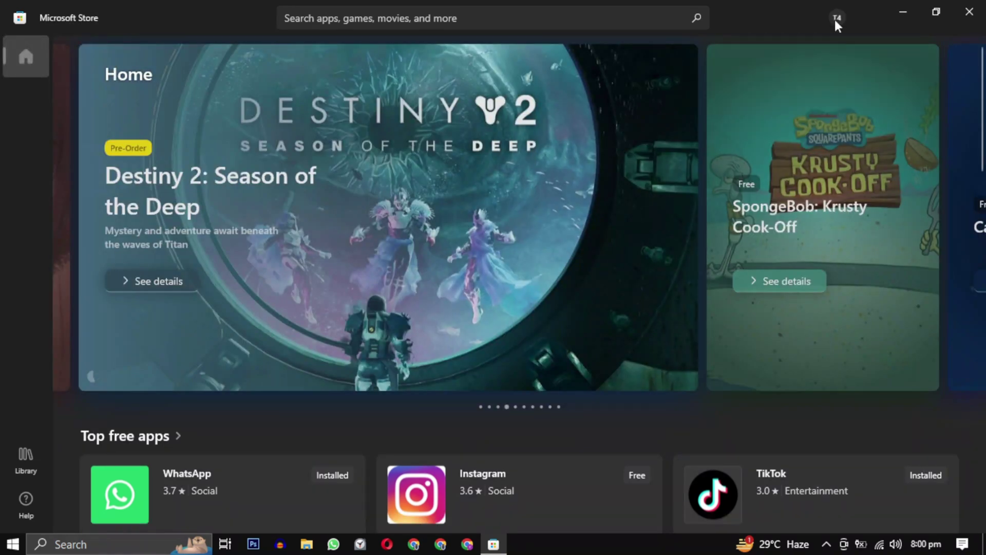
{"action": "left_click", "coordinate": [836, 20]}
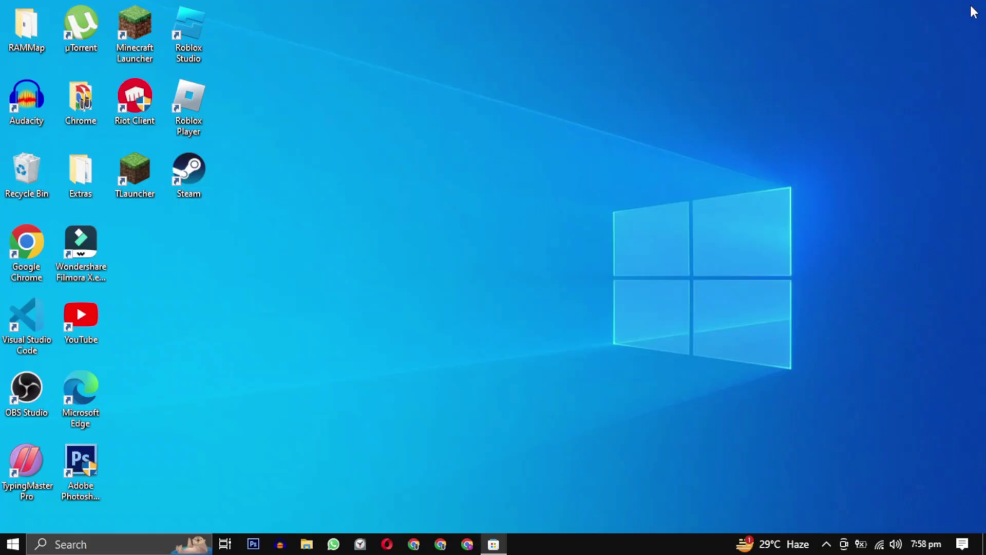
Search 'mi' and bring up the Microsoft Store result's shortcut menu
{"action": "key", "text": "super+s"}
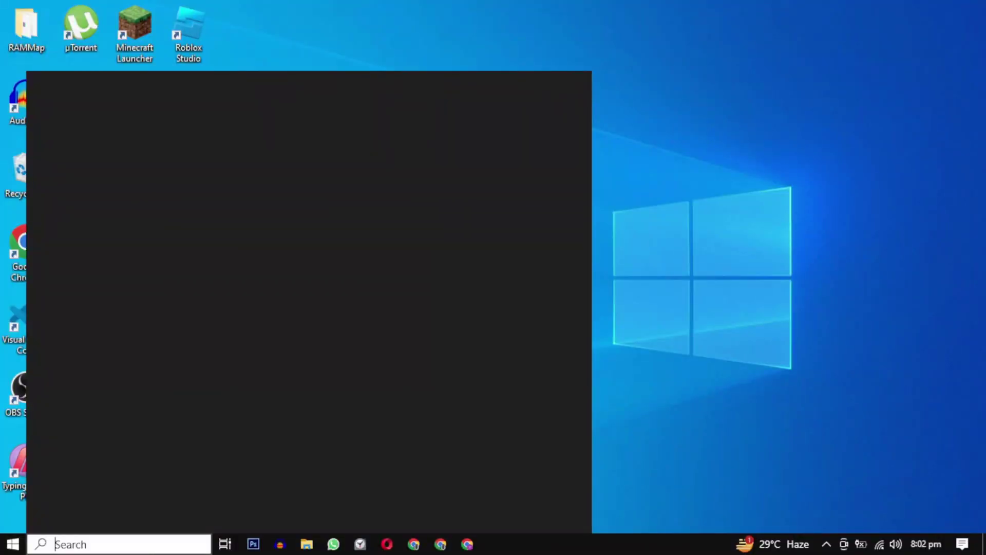
{"action": "type", "text": "mi"}
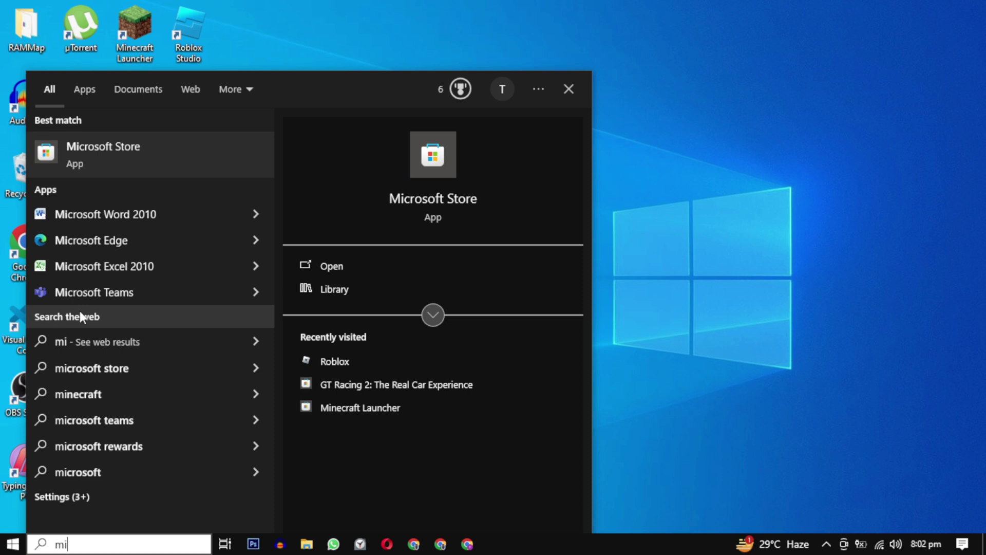
{"action": "right_click", "coordinate": [196, 163]}
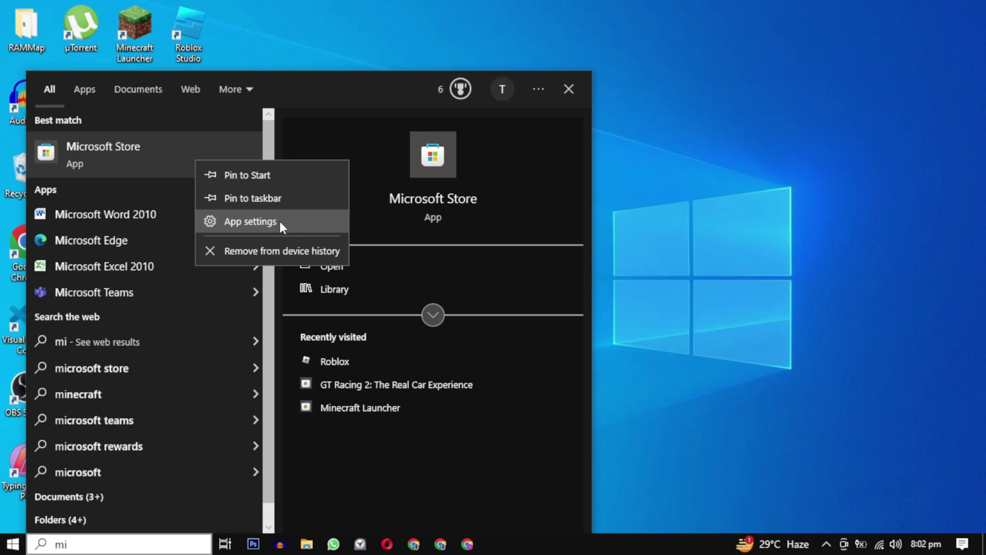
Repair the Microsoft Store app from its App settings page
{"action": "left_click", "coordinate": [308, 221]}
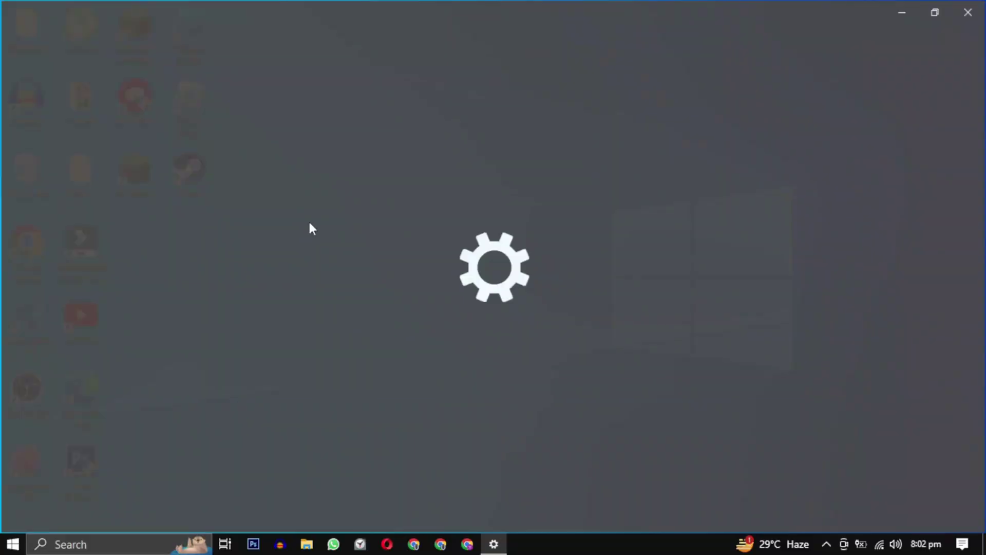
{"action": "scroll", "coordinate": [962, 176], "scroll_direction": "down", "scroll_amount": 7}
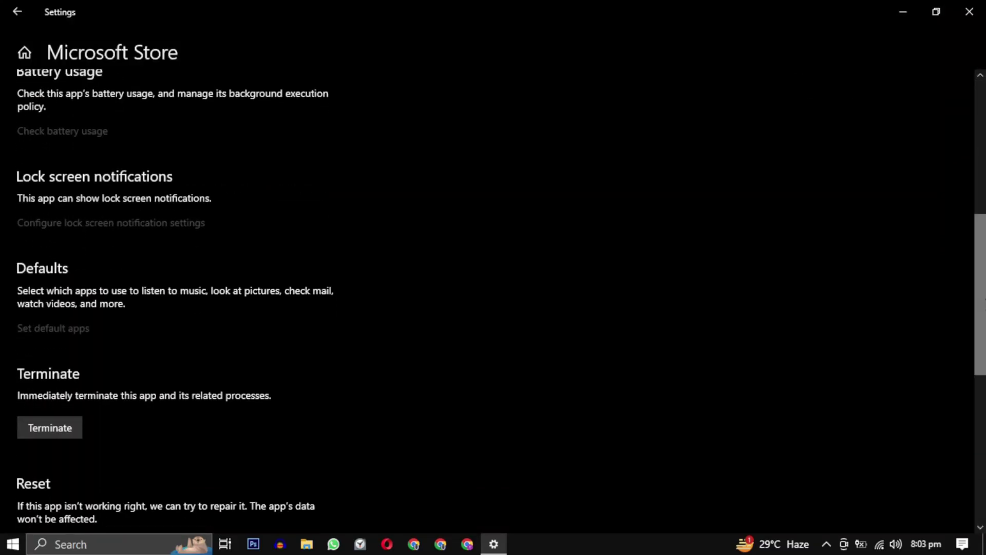
{"action": "scroll", "coordinate": [486, 282], "scroll_direction": "down", "scroll_amount": 5}
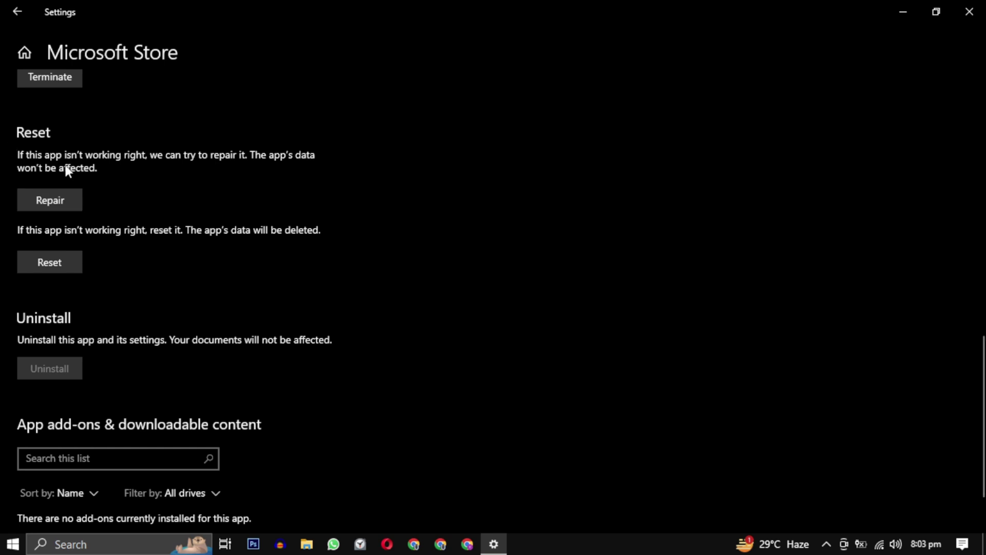
{"action": "left_click", "coordinate": [67, 205]}
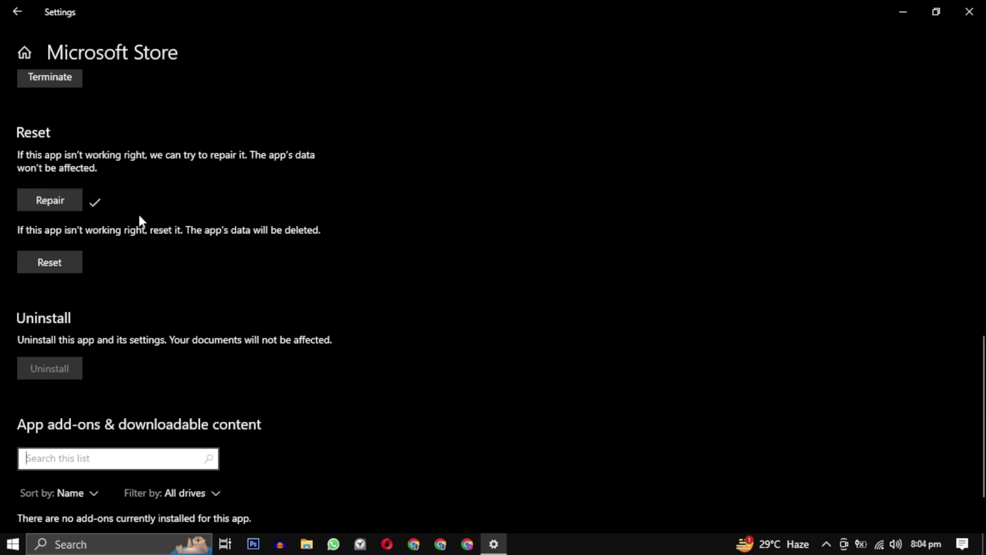
Reset the Microsoft Store app, confirming deletion of its data, and close Settings
{"action": "left_click", "coordinate": [68, 260]}
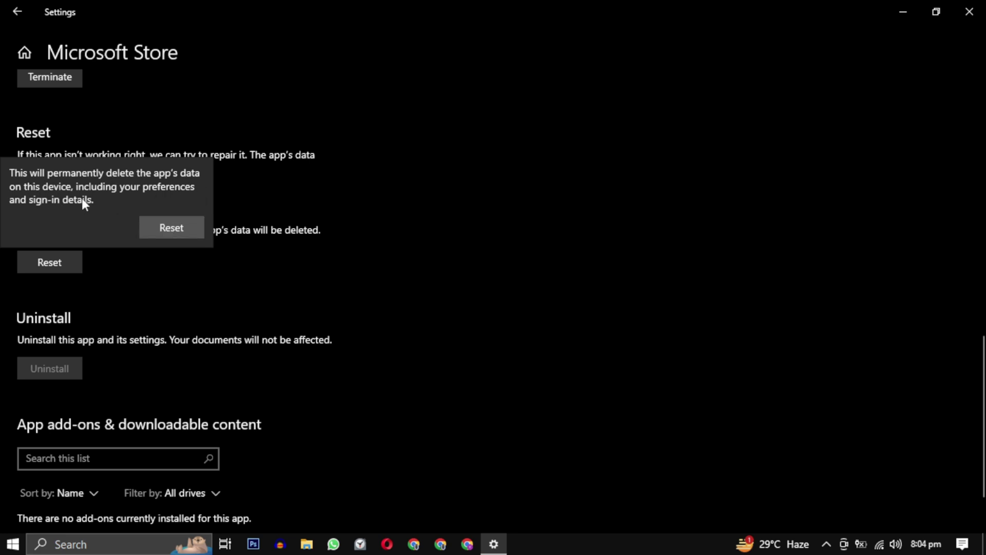
{"action": "left_click", "coordinate": [162, 226]}
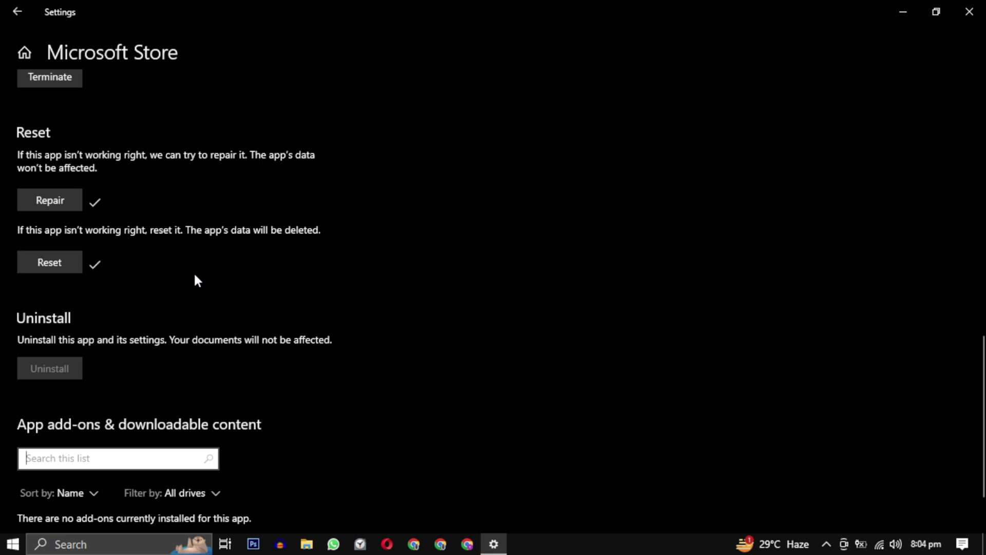
{"action": "left_click", "coordinate": [966, 8]}
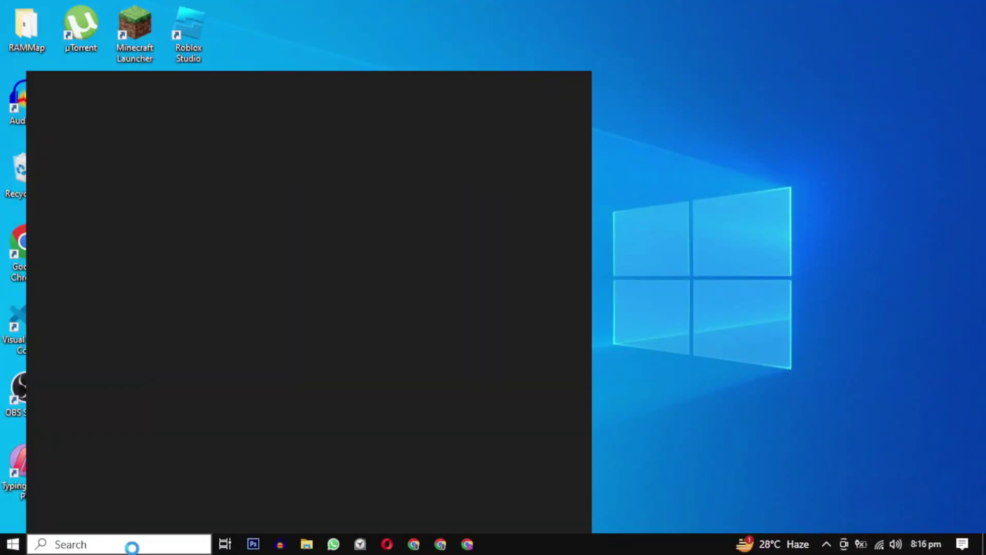
Run the Windows Store Apps troubleshooter from Additional troubleshooters in Troubleshoot settings
{"action": "type", "text": "trou"}
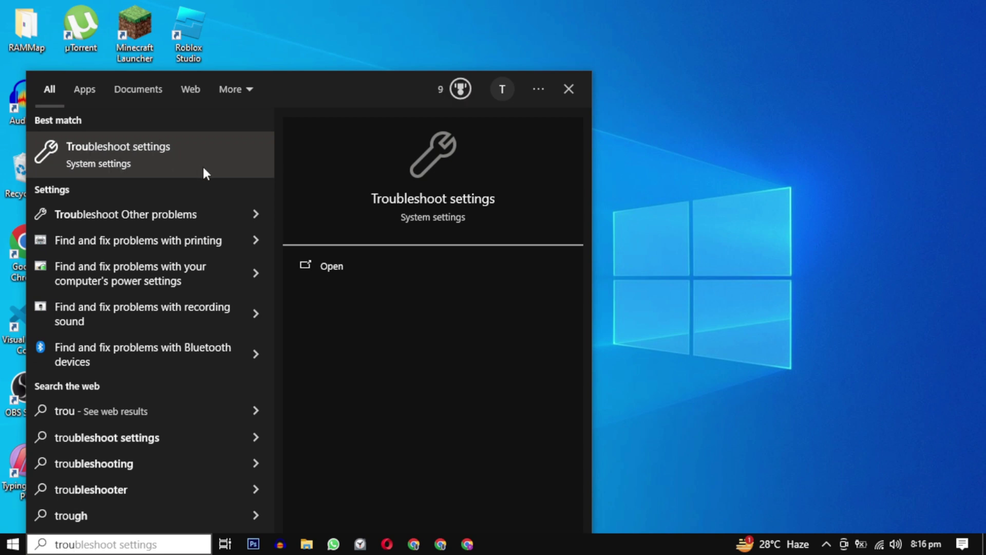
{"action": "left_click", "coordinate": [360, 267]}
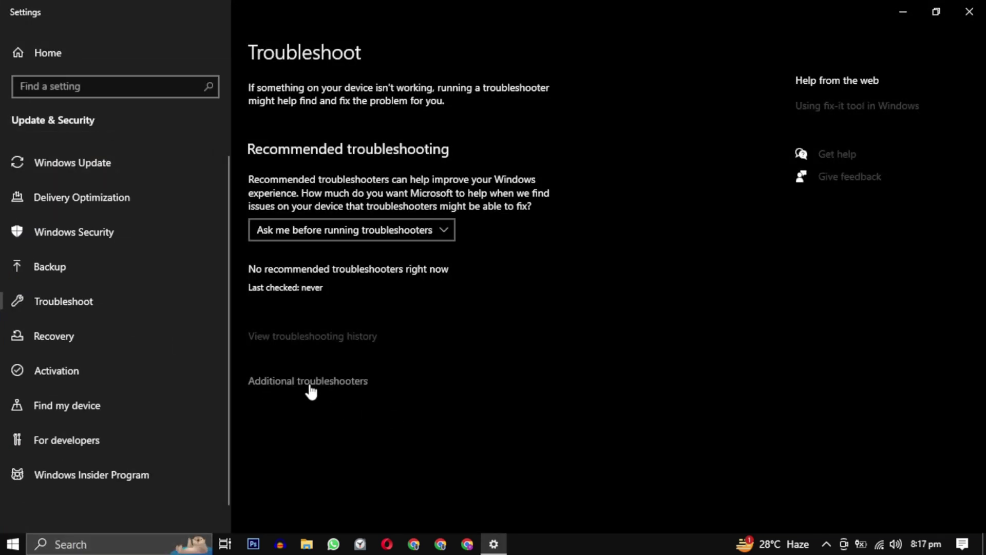
{"action": "left_click", "coordinate": [337, 392]}
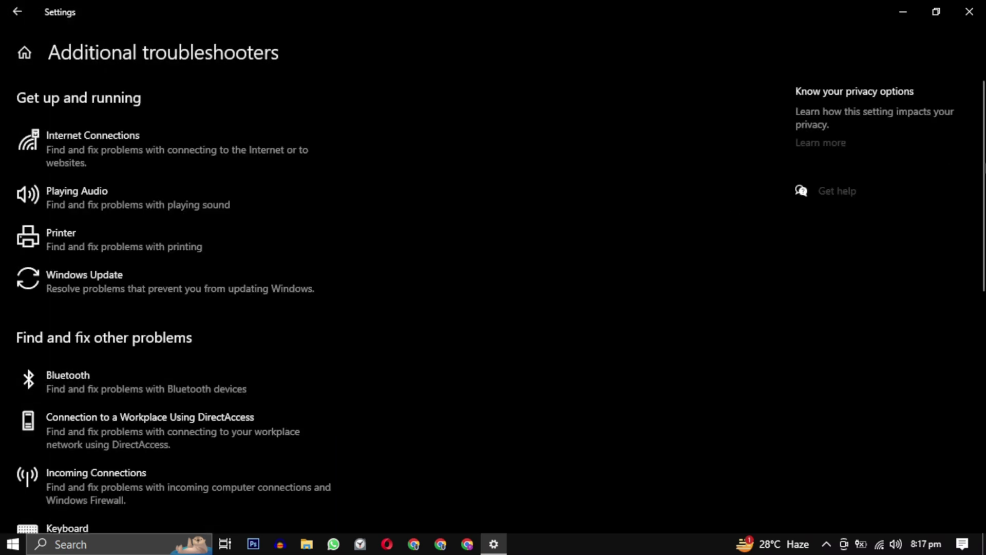
{"action": "scroll", "coordinate": [36, 478], "scroll_direction": "down", "scroll_amount": 8}
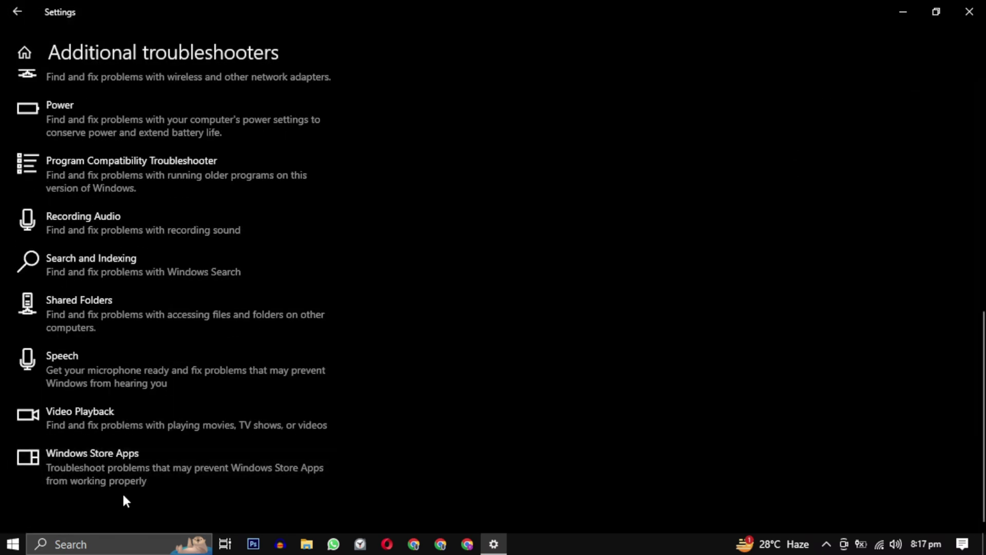
{"action": "left_click", "coordinate": [227, 485]}
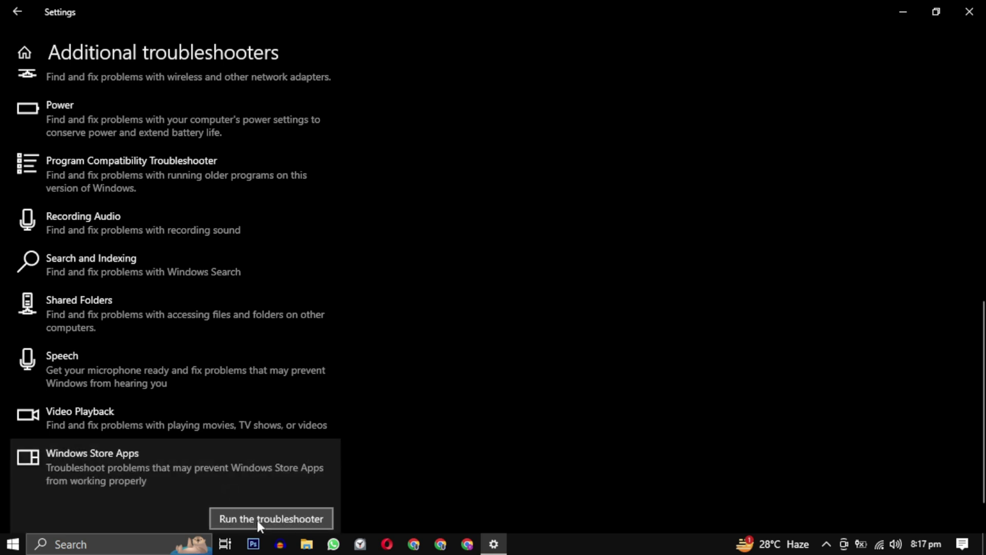
{"action": "left_click", "coordinate": [303, 523]}
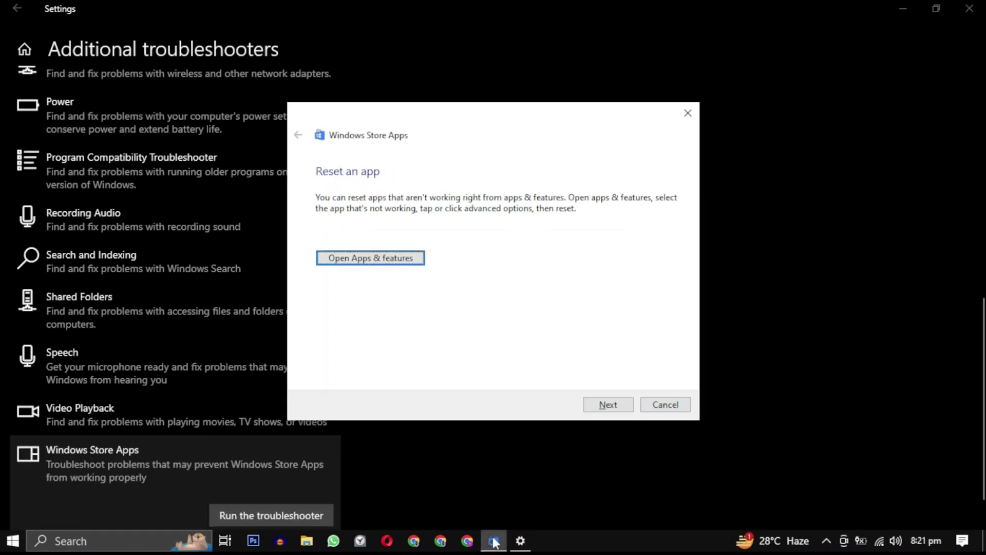
Apply the fixes, review the detailed report showing UAC fixed, and close the troubleshooter
{"action": "left_click", "coordinate": [612, 406]}
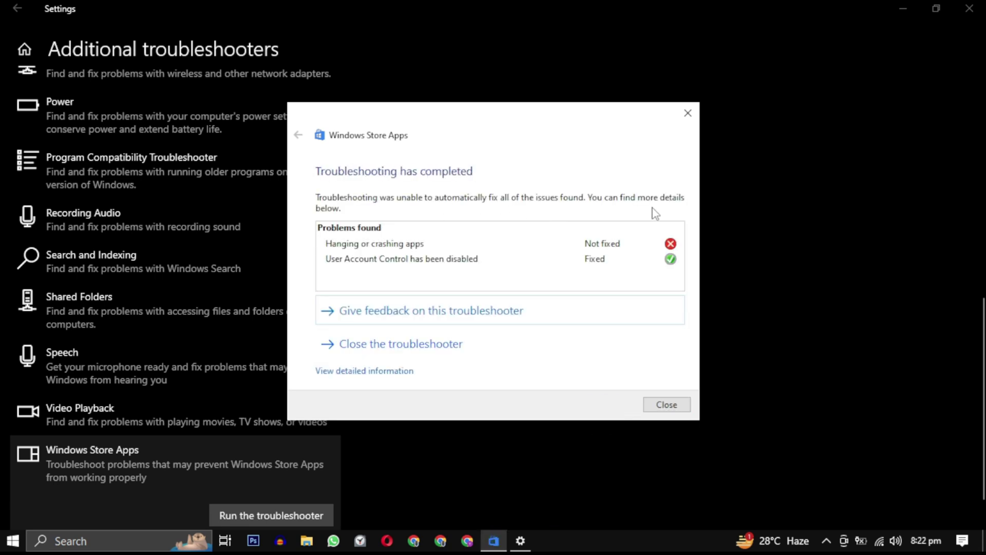
{"action": "left_click", "coordinate": [360, 371]}
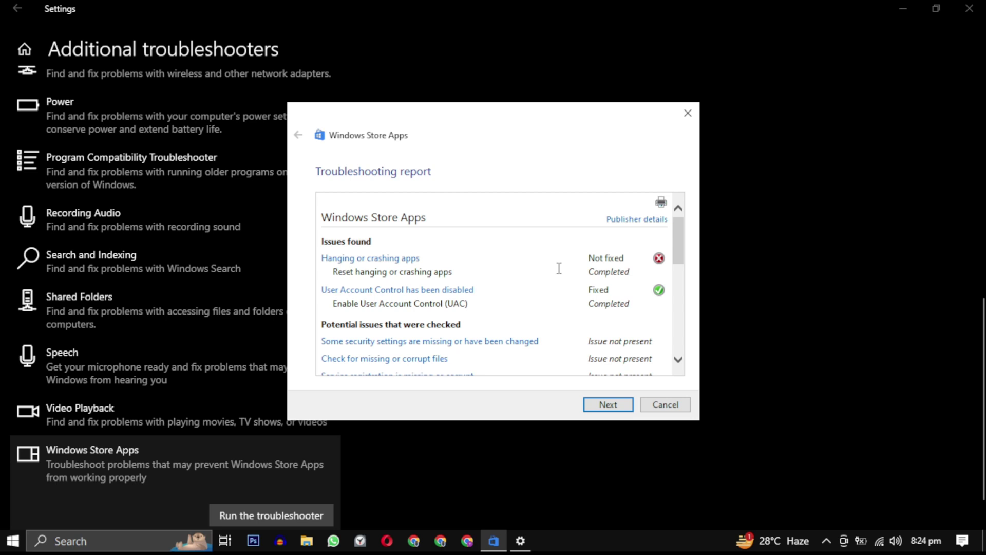
{"action": "scroll", "coordinate": [685, 272], "scroll_direction": "down", "scroll_amount": 5}
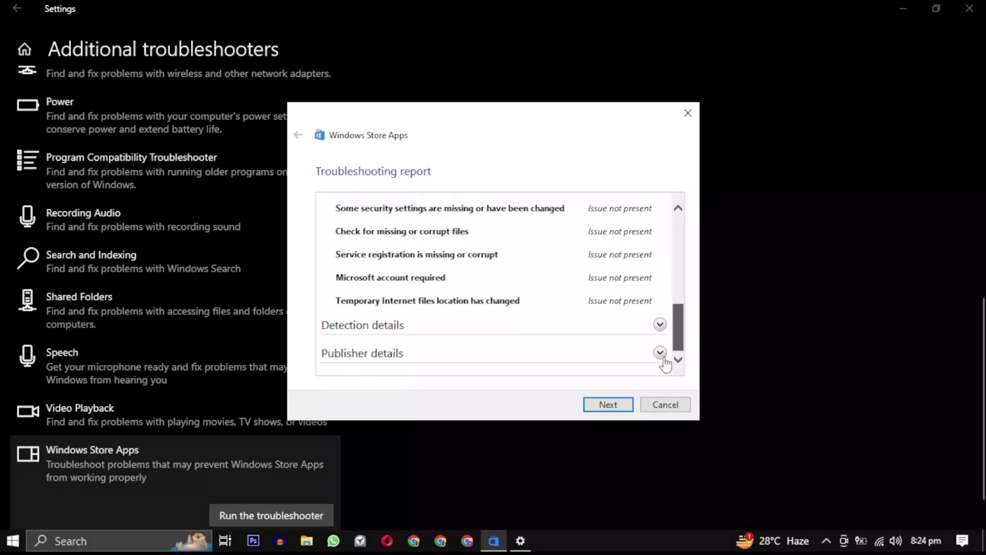
{"action": "left_click", "coordinate": [599, 410]}
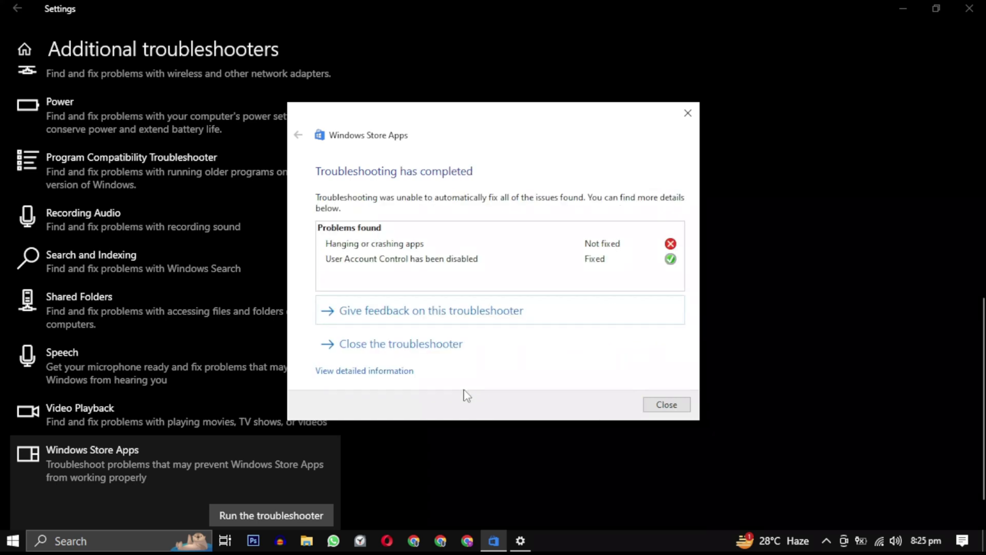
{"action": "left_click", "coordinate": [663, 405]}
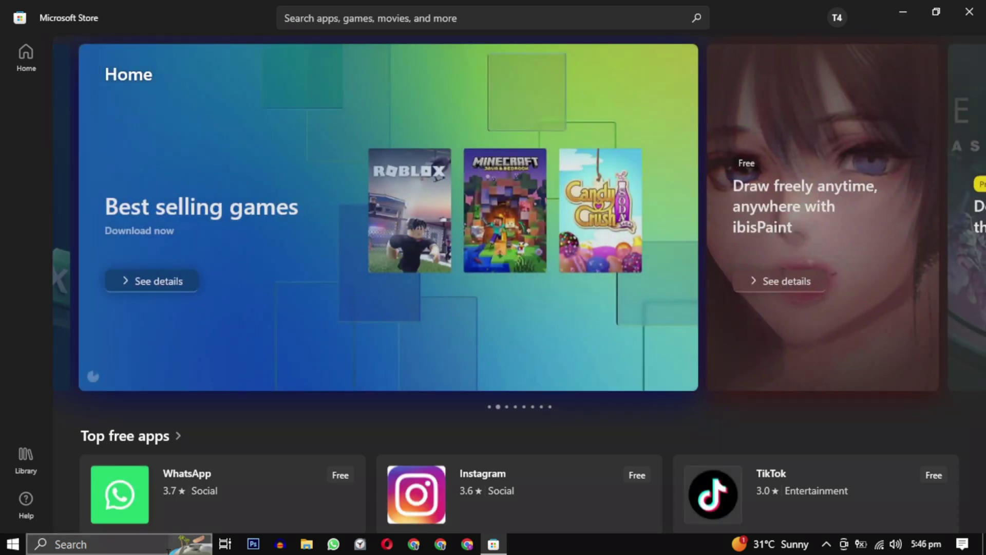
Open Windows PowerShell as administrator and run the pasted Remove-AppxPackage command for the Store
{"action": "left_click", "coordinate": [159, 545]}
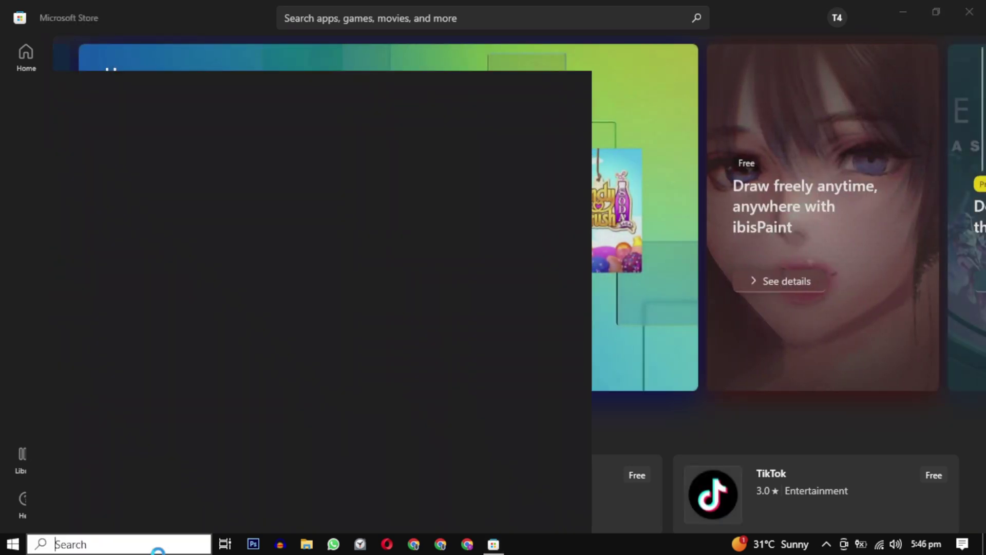
{"action": "type", "text": "po"}
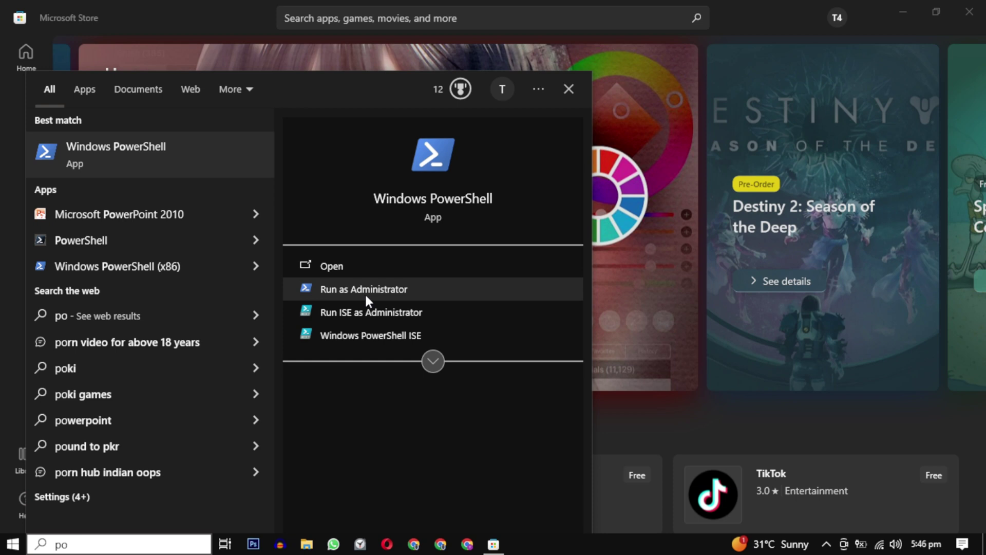
{"action": "left_click", "coordinate": [367, 289]}
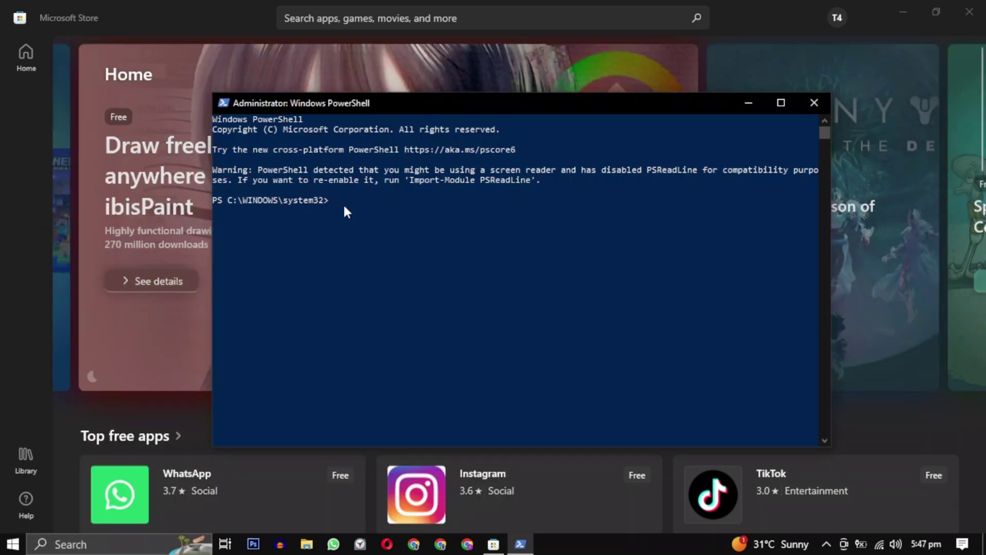
{"action": "right_click", "coordinate": [343, 202]}
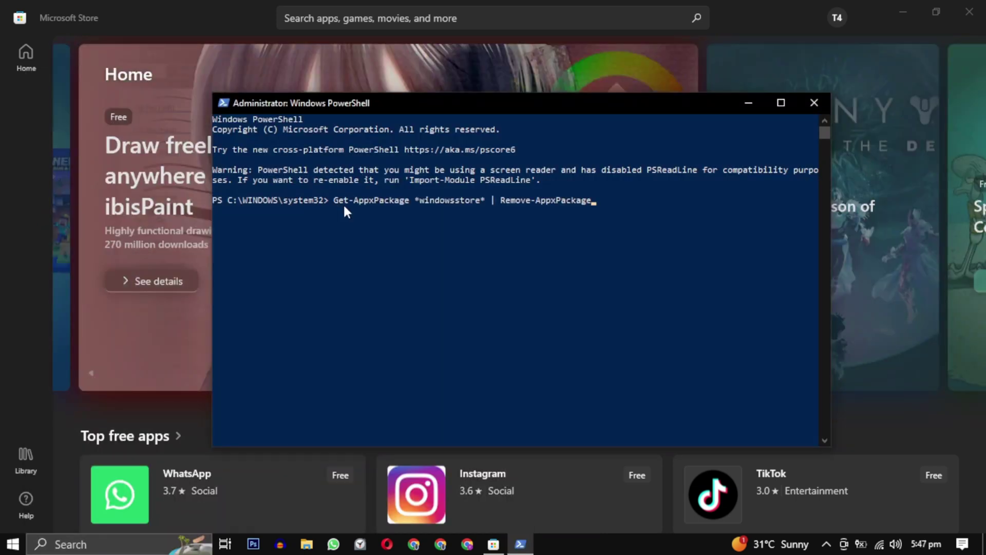
{"action": "key", "text": "Return"}
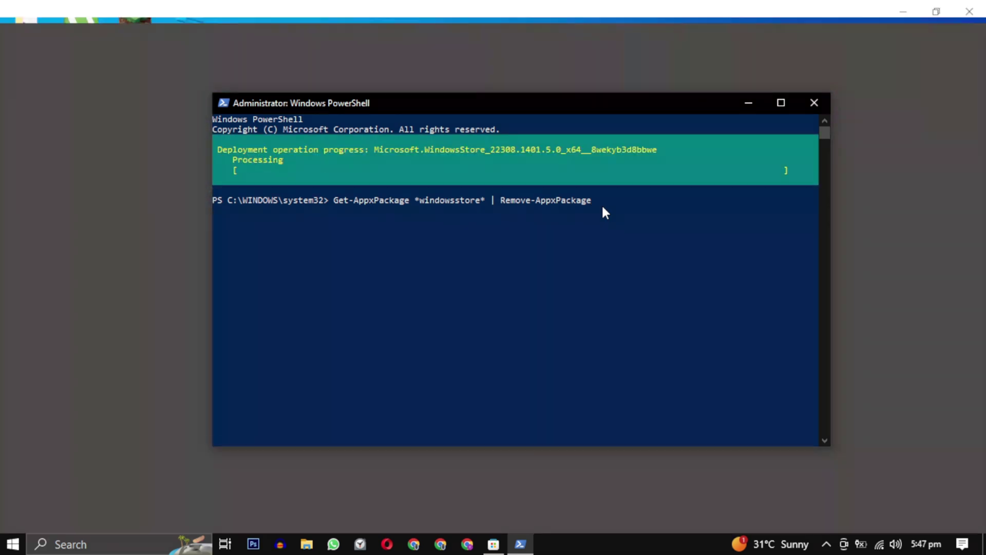
Search for 'microsoft store', then check the Start menu power options
{"action": "key", "text": "super"}
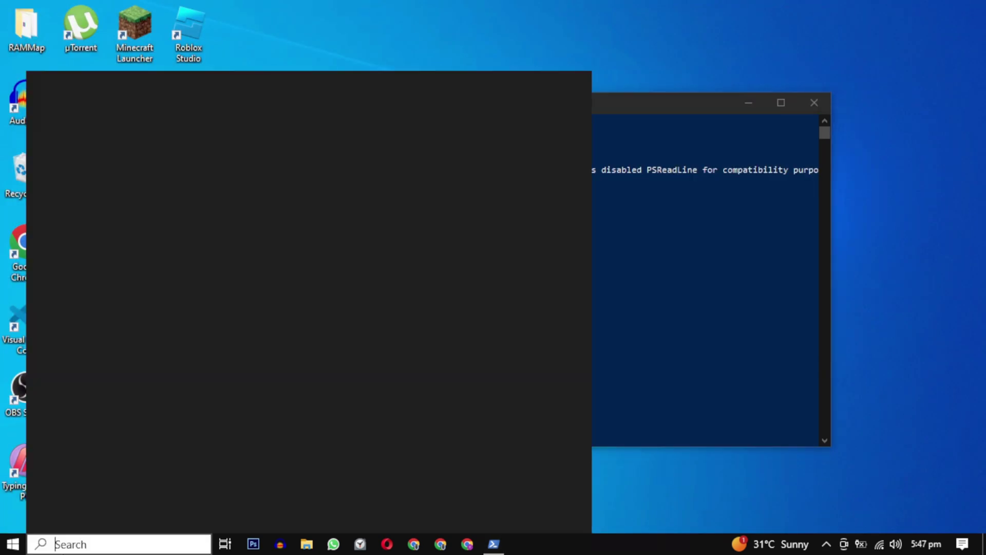
{"action": "type", "text": "microsoft"}
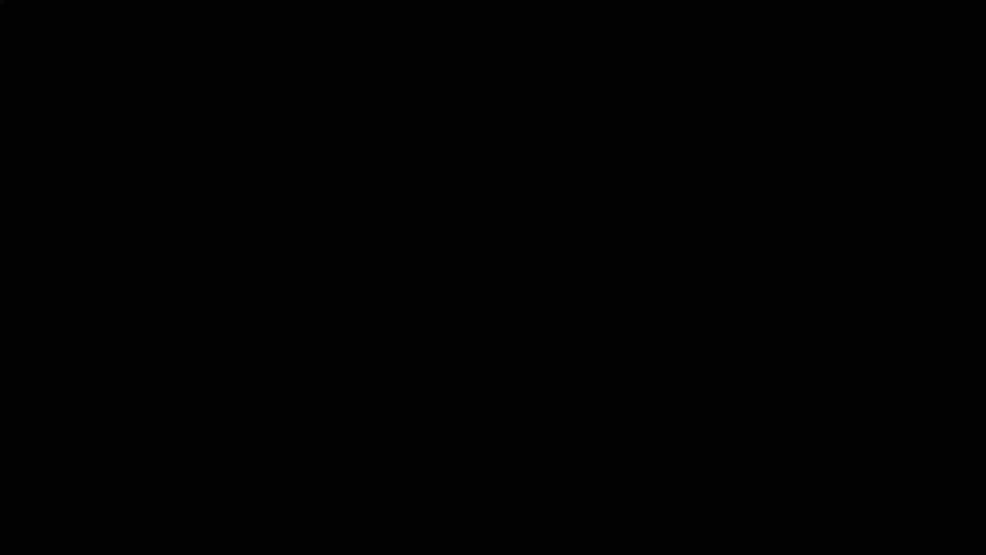
{"action": "type", "text": "store"}
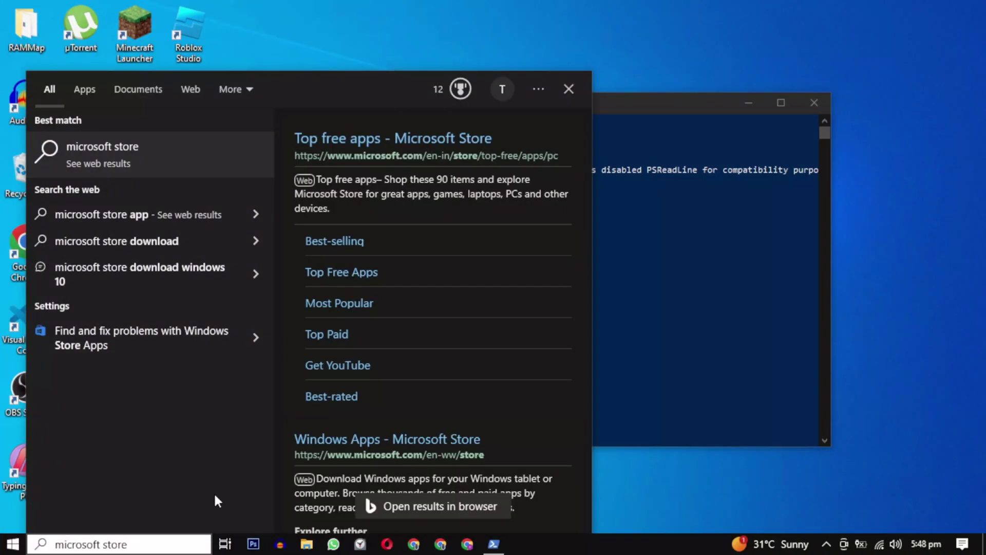
{"action": "key", "text": "Escape"}
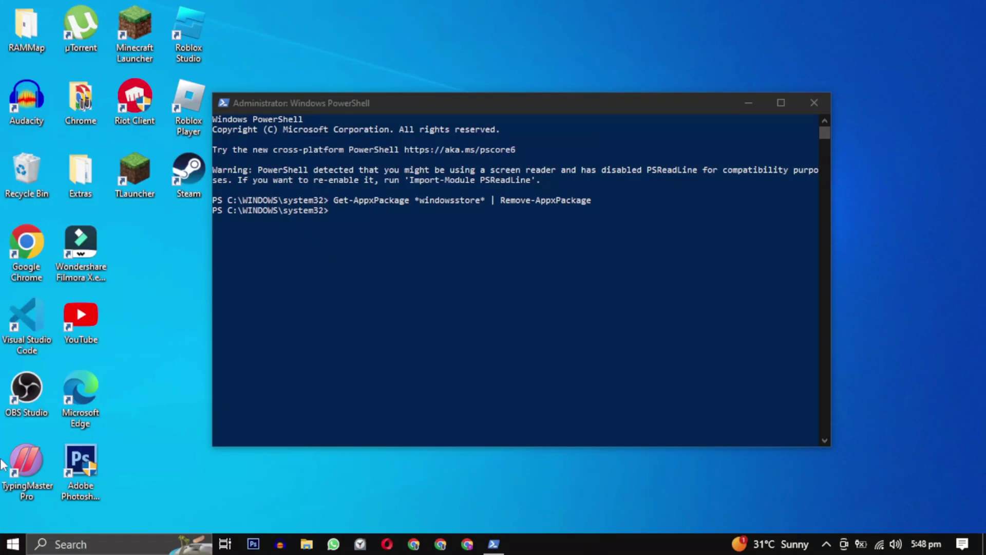
{"action": "left_click", "coordinate": [12, 544]}
{"action": "left_click", "coordinate": [18, 522]}
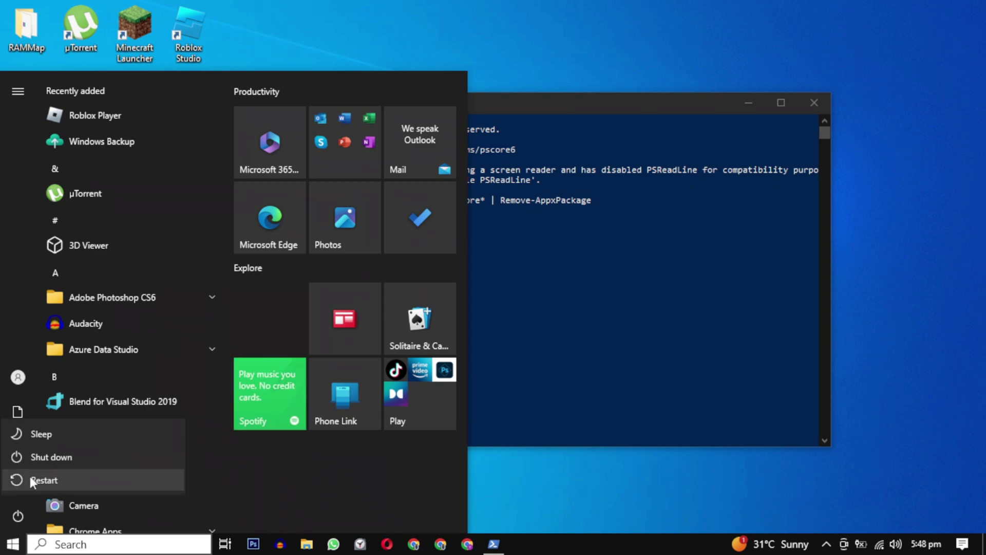
{"action": "key", "text": "Escape"}
{"action": "key", "text": "Escape"}
Run the Get-AppxPackage -allusers … Add-AppxPackage -Register command, then search 'mi'
{"action": "type", "text": "Get-AppxPackage -allusers Microsoft.WindowsStore | Foreach {Add-AppxPackage -DisableDevelopmentMode -Register \"$($_.InstallLocation)\\AppXManifest.xml\"}"}
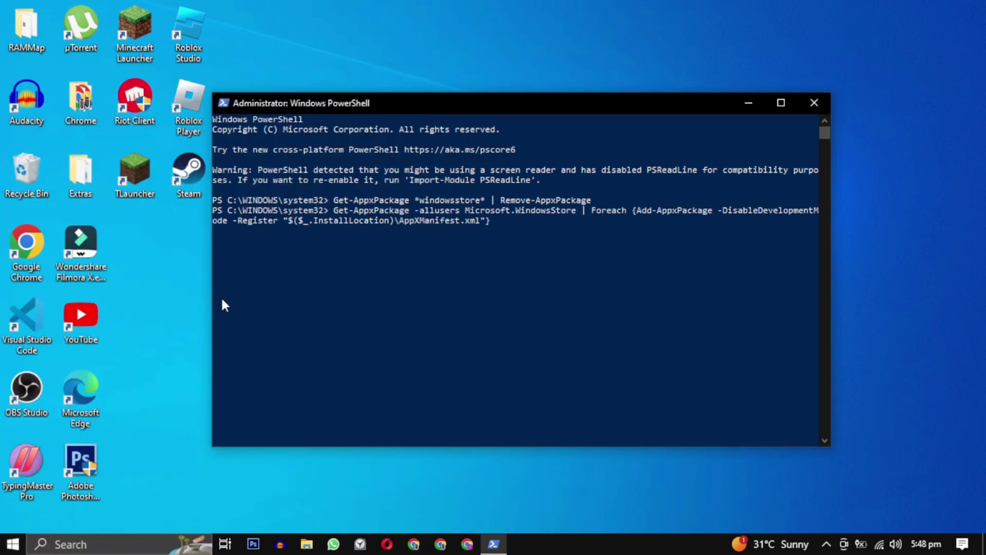
{"action": "key", "text": "Return"}
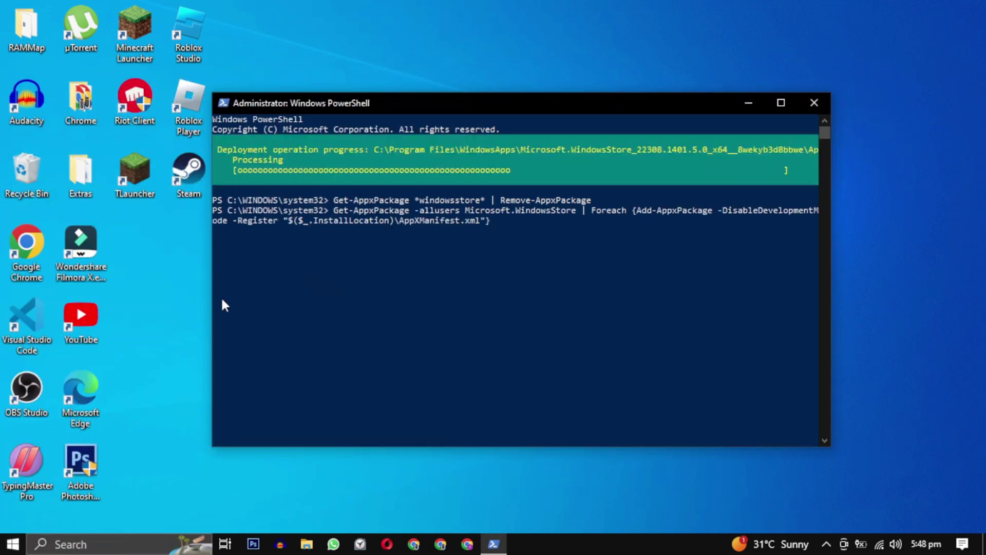
{"action": "left_click", "coordinate": [127, 545]}
{"action": "type", "text": "mi"}
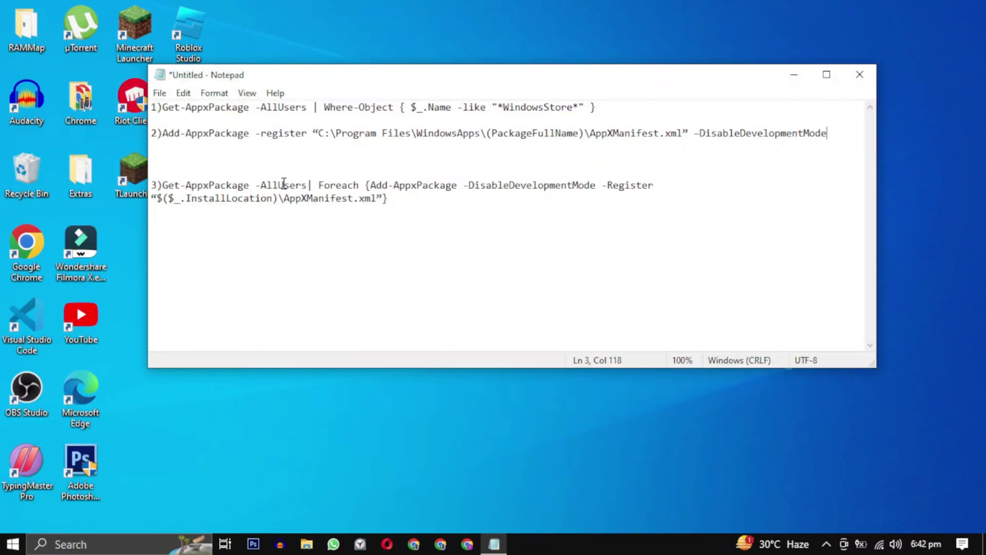
Open a new Windows PowerShell console as administrator from a 'po' search
{"action": "left_click", "coordinate": [791, 78]}
{"action": "key", "text": "super+s"}
{"action": "type", "text": "po"}
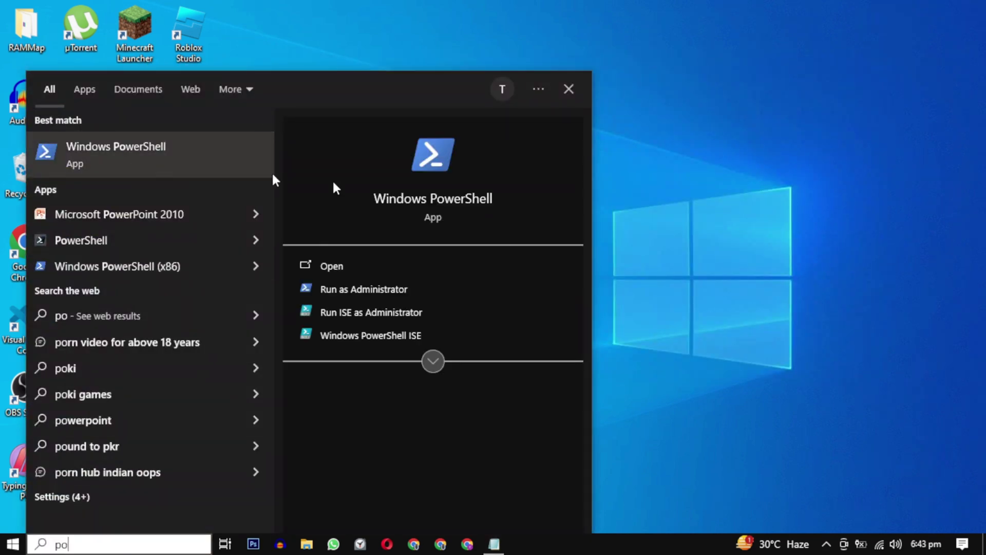
{"action": "left_click", "coordinate": [484, 297]}
Copy Notepad's first command and run it in PowerShell to list the Microsoft.WindowsStore package
{"action": "left_click", "coordinate": [494, 544]}
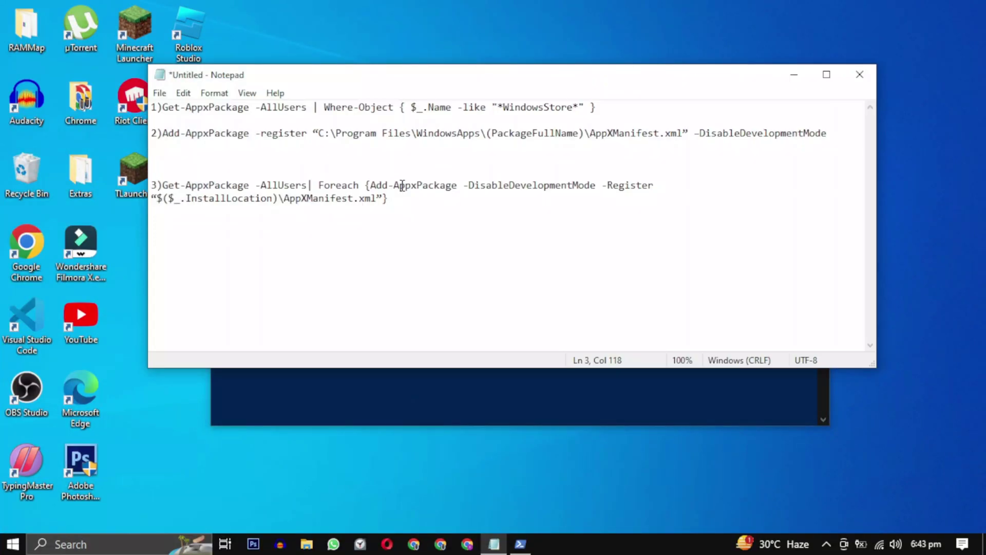
{"action": "left_click_drag", "start_coordinate": [605, 108], "coordinate": [154, 107]}
{"action": "right_click", "coordinate": [174, 109]}
{"action": "left_click", "coordinate": [206, 156]}
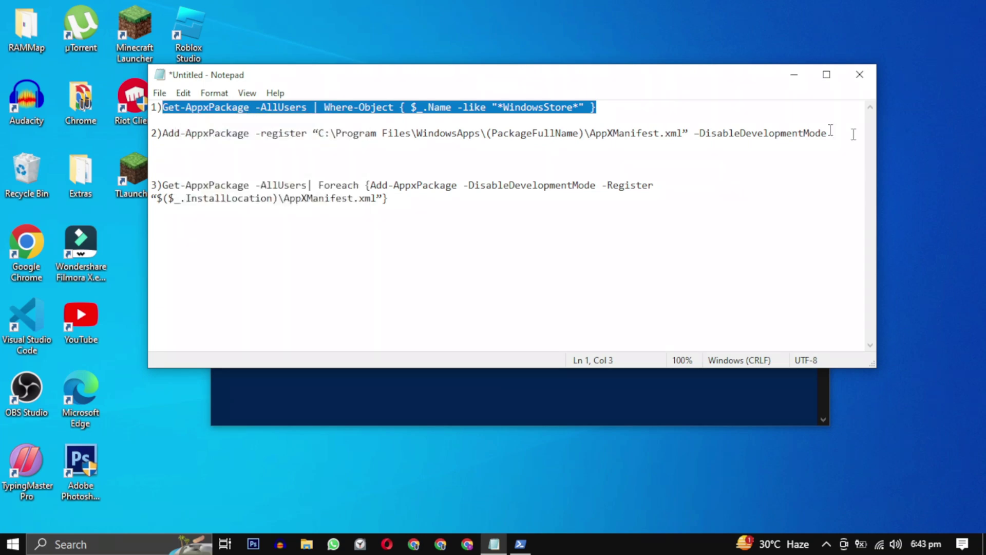
{"action": "left_click", "coordinate": [521, 544]}
{"action": "right_click", "coordinate": [403, 298]}
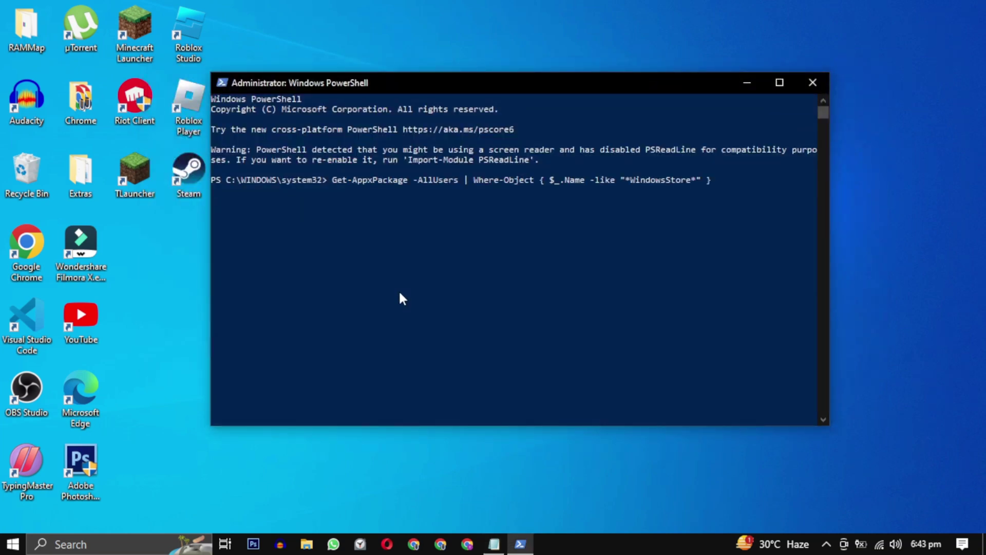
{"action": "key", "text": "Return"}
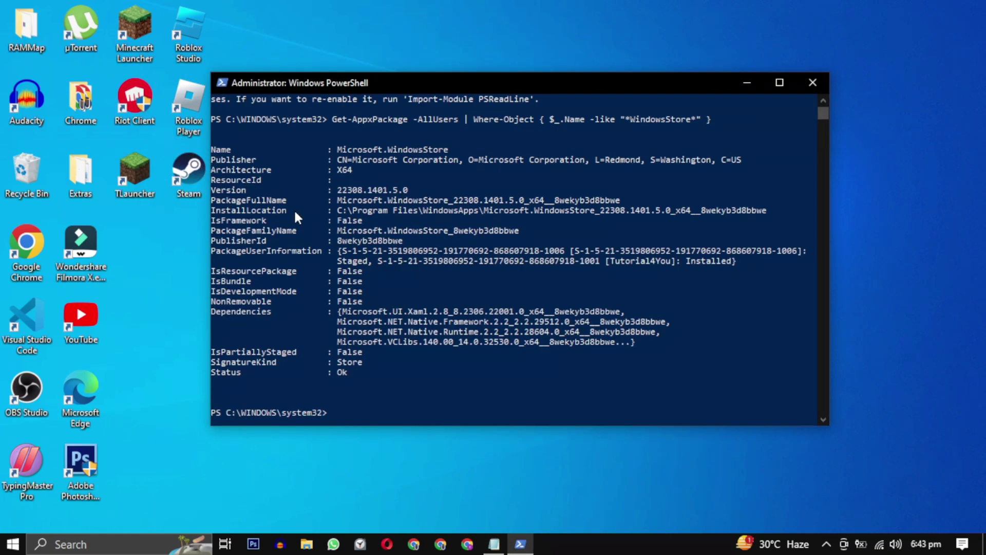
Replace the {PackageFullName} placeholder in Notepad line 2 with the copied PackageFullName value
{"action": "left_click_drag", "start_coordinate": [335, 199], "coordinate": [624, 203]}
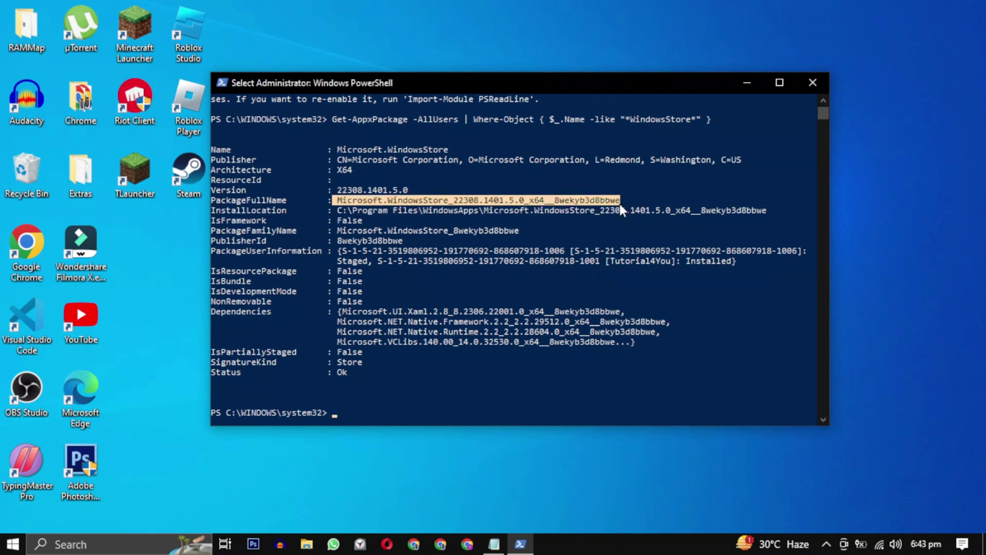
{"action": "right_click", "coordinate": [616, 205]}
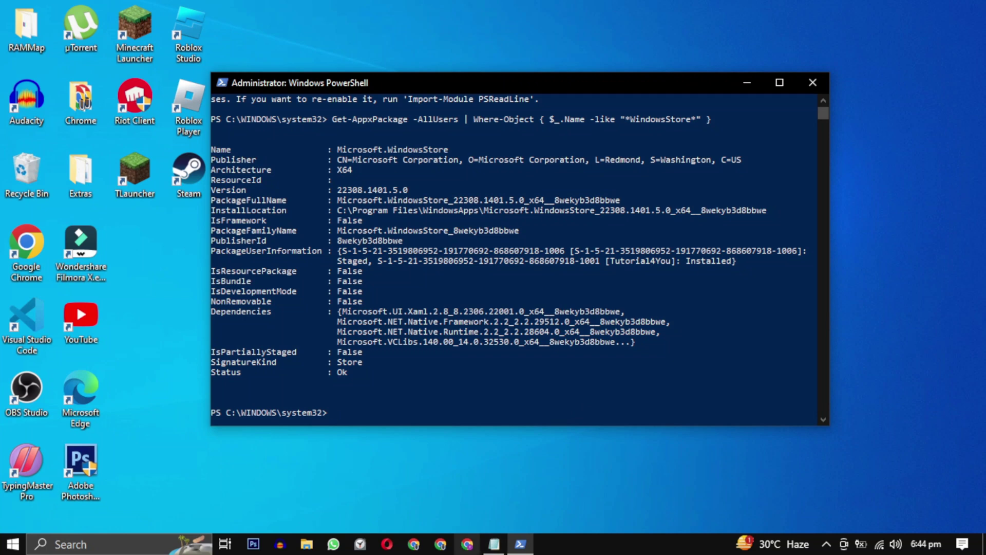
{"action": "left_click", "coordinate": [498, 550]}
{"action": "left_click", "coordinate": [555, 144]}
{"action": "left_click_drag", "start_coordinate": [588, 133], "coordinate": [485, 132]}
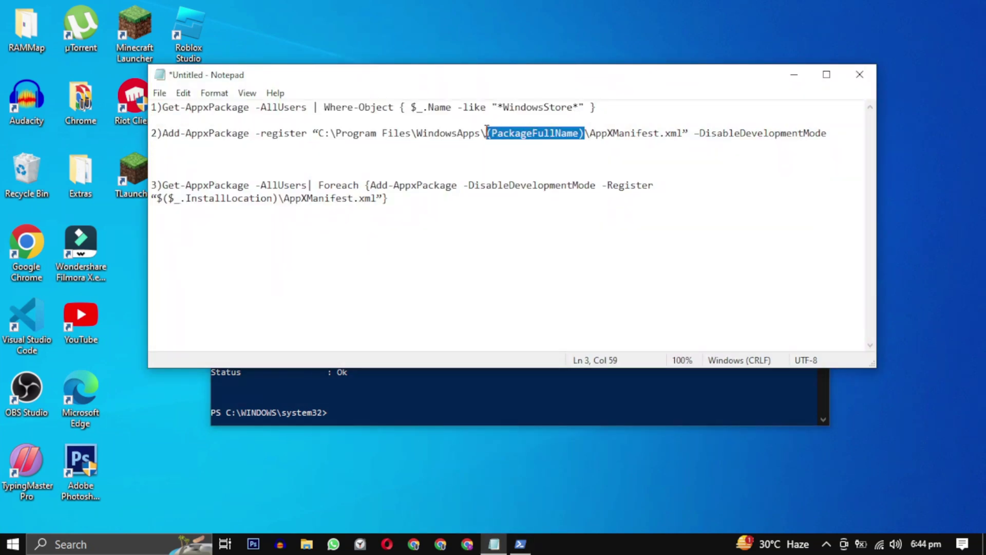
{"action": "key", "text": "BackSpace"}
{"action": "key", "text": "ctrl+v"}
{"action": "left_click", "coordinate": [486, 132]}
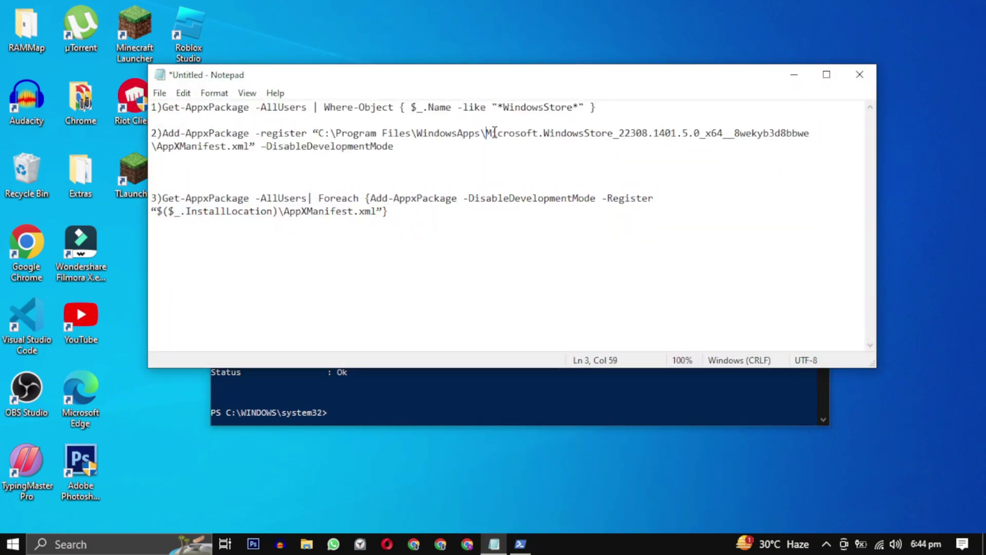
Run the completed Add-AppxPackage -register command from line 2 in PowerShell
{"action": "left_click_drag", "start_coordinate": [398, 146], "coordinate": [163, 133]}
{"action": "right_click", "coordinate": [163, 133]}
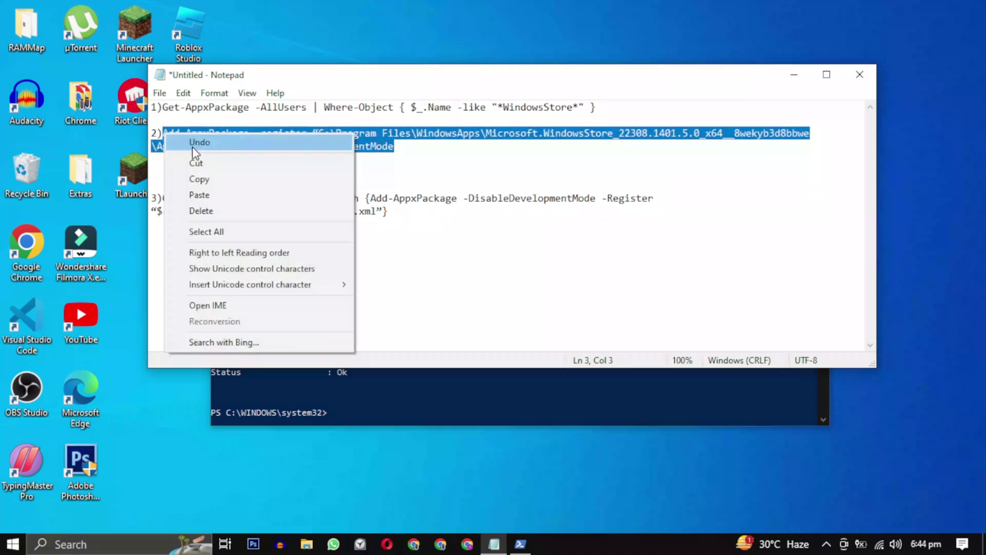
{"action": "left_click", "coordinate": [216, 179]}
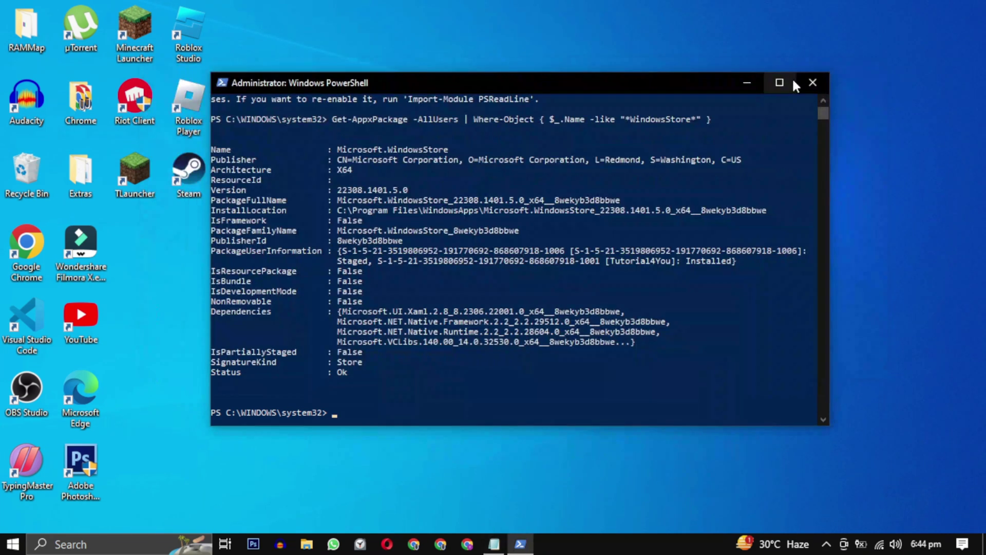
{"action": "left_click", "coordinate": [793, 75]}
{"action": "scroll", "coordinate": [828, 113], "scroll_direction": "down", "scroll_amount": 1}
{"action": "key", "text": "ctrl+v"}
{"action": "key", "text": "Return"}
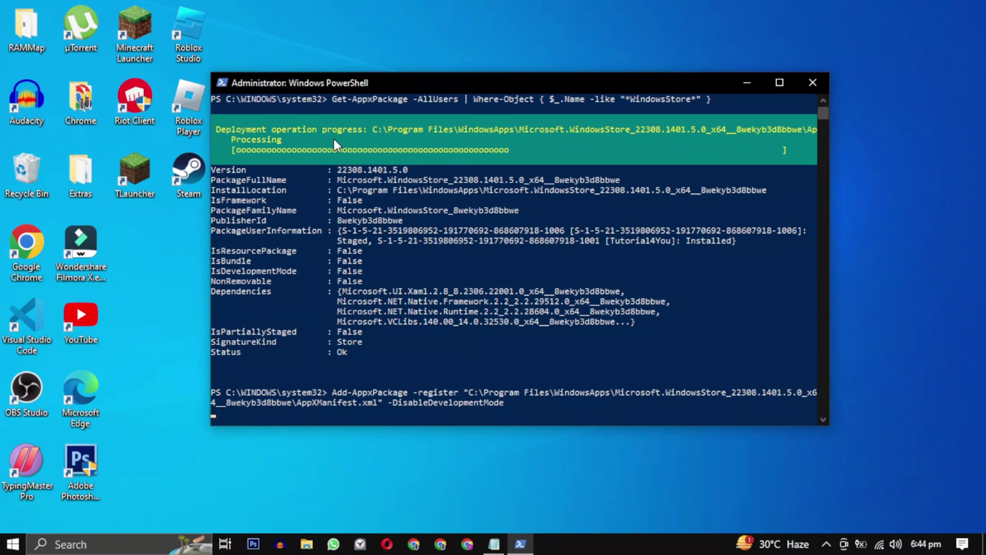
Open the Start menu and show its power options
{"action": "left_click", "coordinate": [207, 484]}
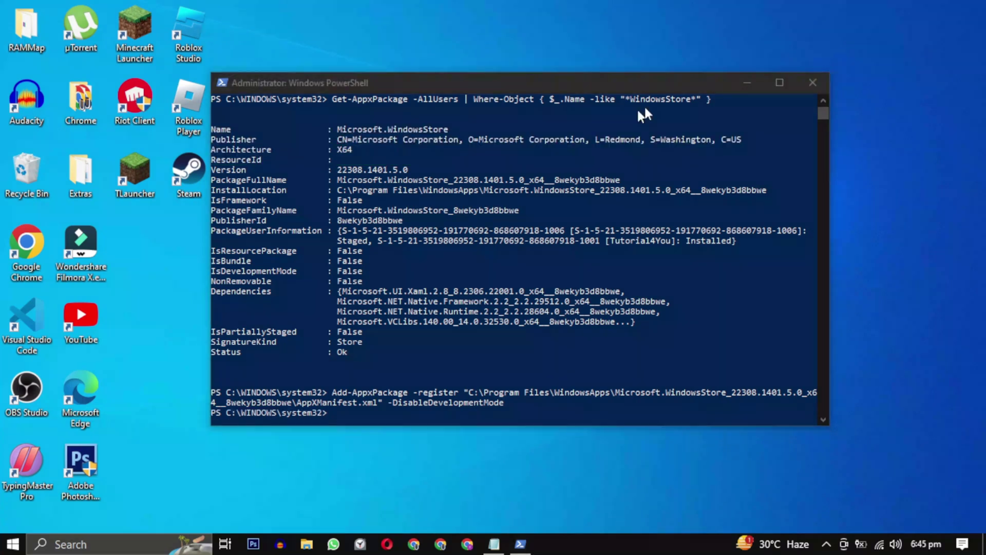
{"action": "left_click", "coordinate": [13, 544]}
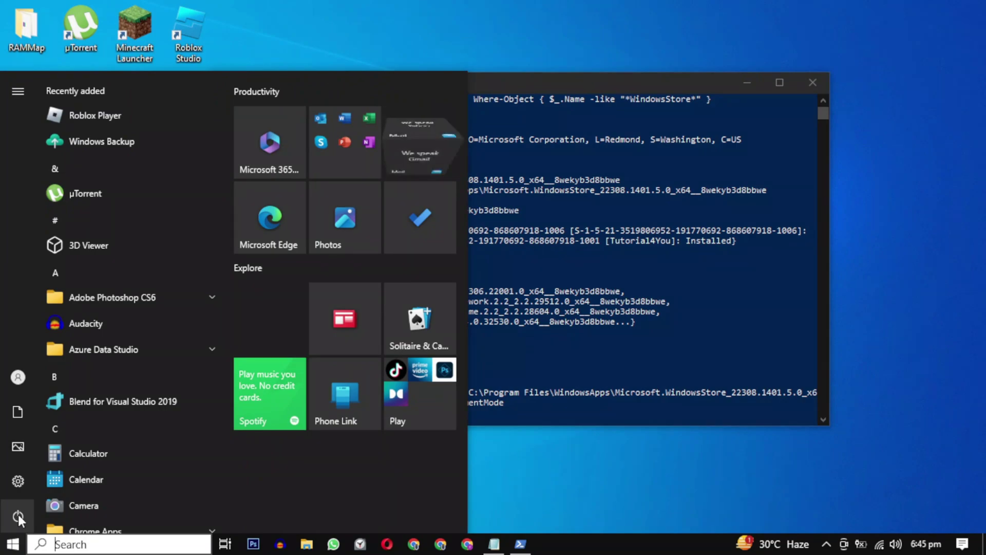
{"action": "left_click", "coordinate": [18, 513]}
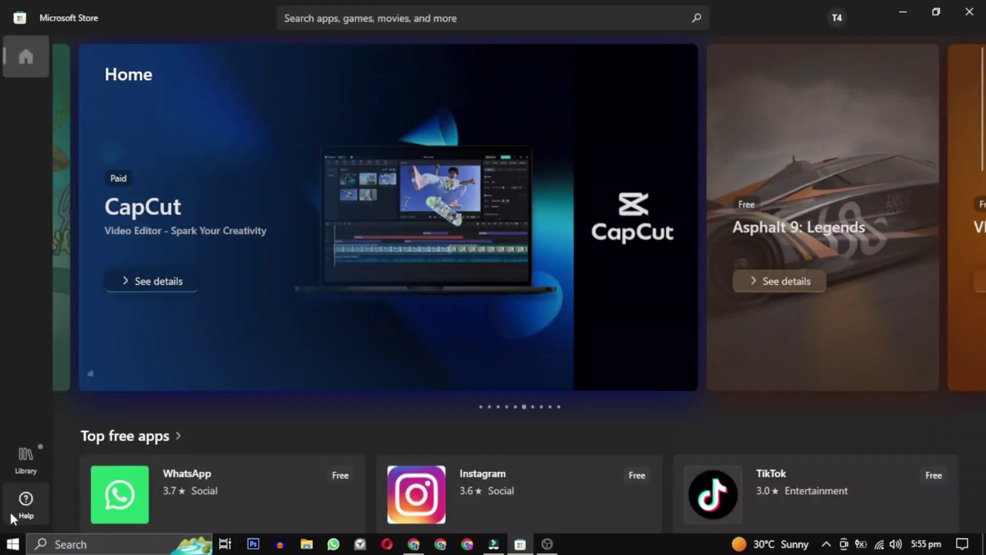
Start Store feedback via Help, summarised 'Black Screen' with details 'When I open it'
{"action": "left_click", "coordinate": [11, 514]}
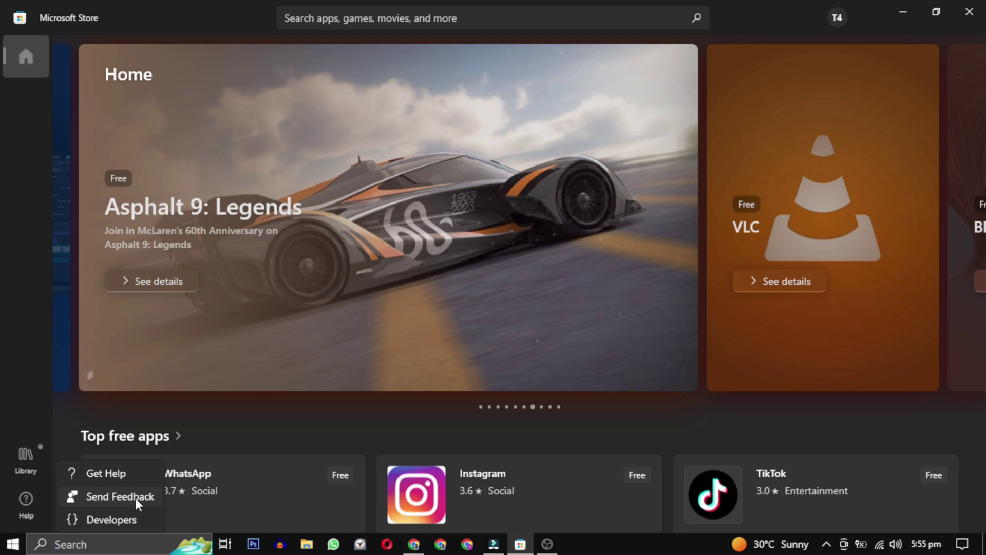
{"action": "left_click", "coordinate": [135, 497]}
{"action": "type", "text": "Black"}
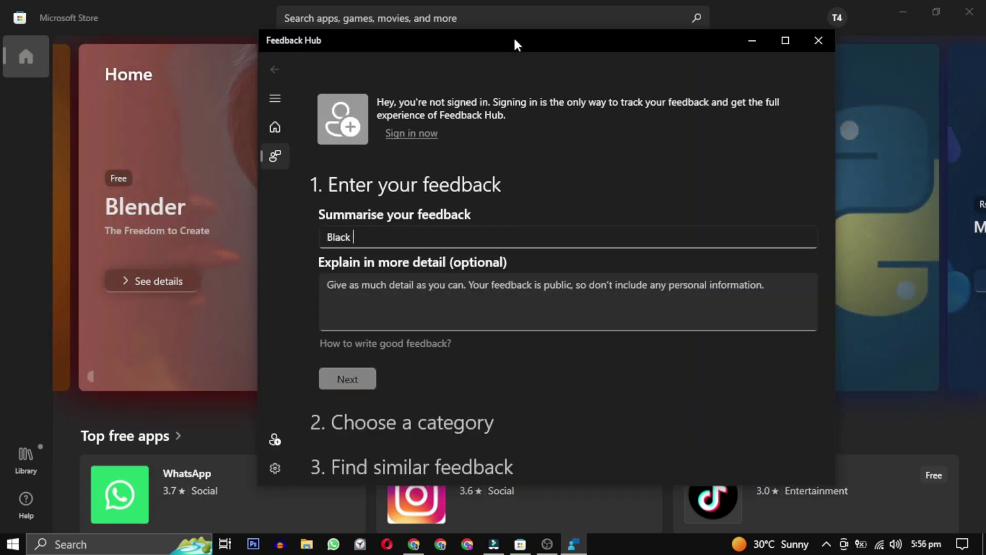
{"action": "type", "text": "Screen"}
{"action": "left_click", "coordinate": [454, 287]}
{"action": "type", "text": "When I open it"}
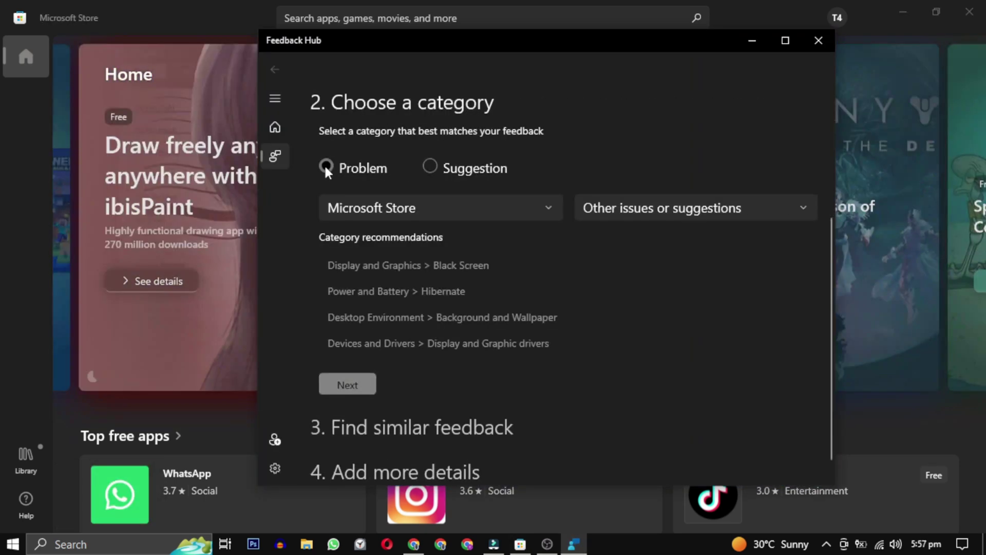
Categorise the feedback as a Problem under Microsoft Store > Other issues or suggestions
{"action": "left_click", "coordinate": [325, 165]}
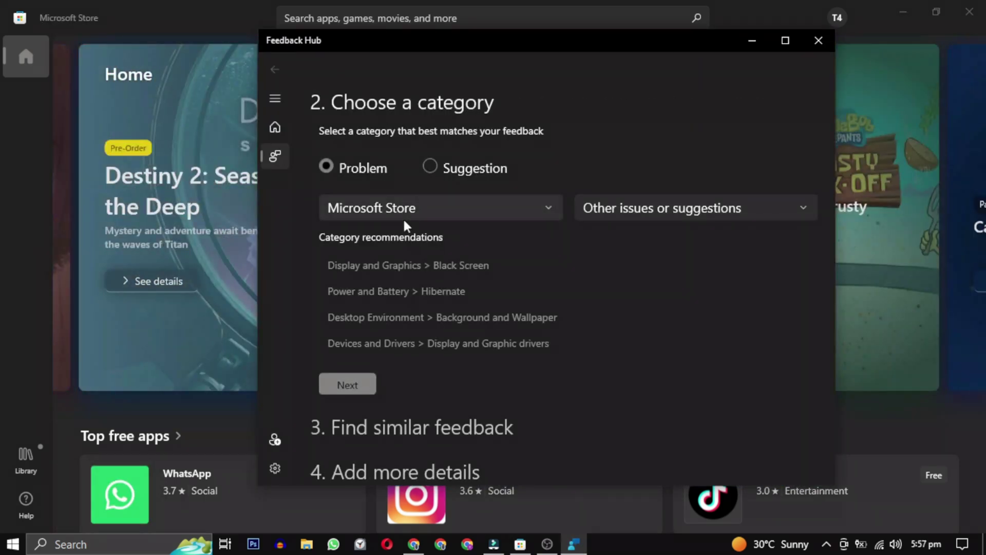
{"action": "left_click", "coordinate": [409, 268]}
{"action": "left_click", "coordinate": [554, 201]}
{"action": "left_click", "coordinate": [369, 304]}
{"action": "left_click", "coordinate": [627, 216]}
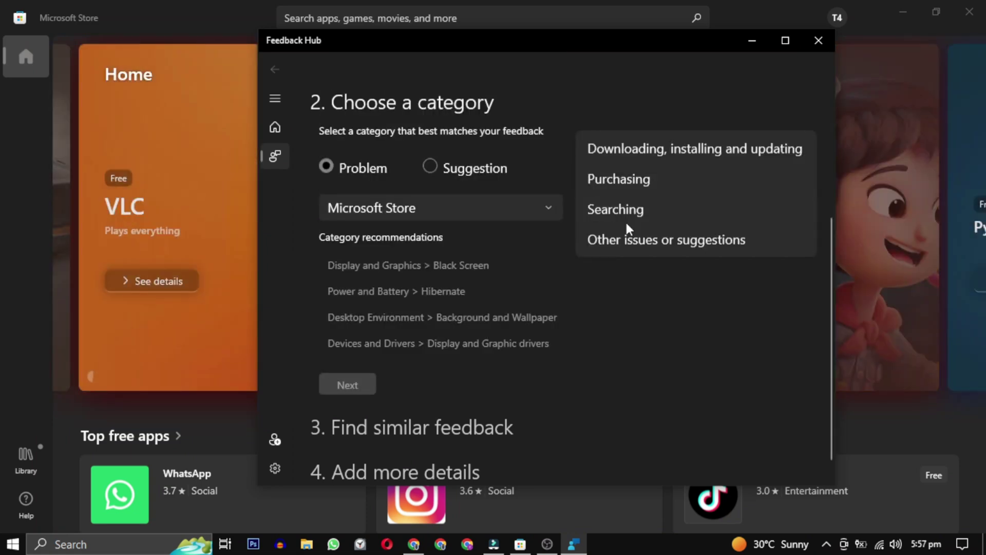
{"action": "left_click", "coordinate": [649, 238]}
Continue as new feedback, mark the problem type as Other, and scroll to Submit
{"action": "left_click", "coordinate": [348, 385]}
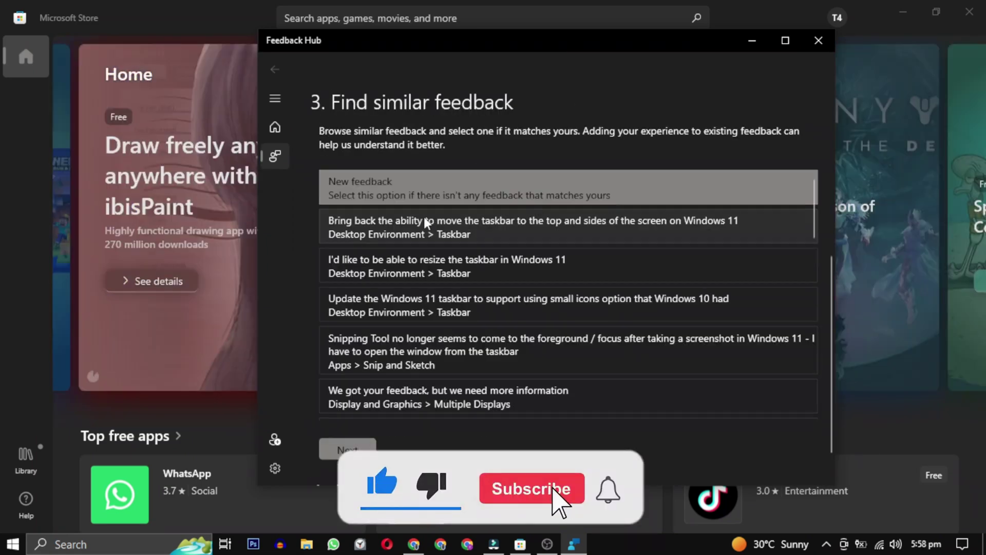
{"action": "scroll", "coordinate": [668, 308], "scroll_direction": "down", "scroll_amount": 5}
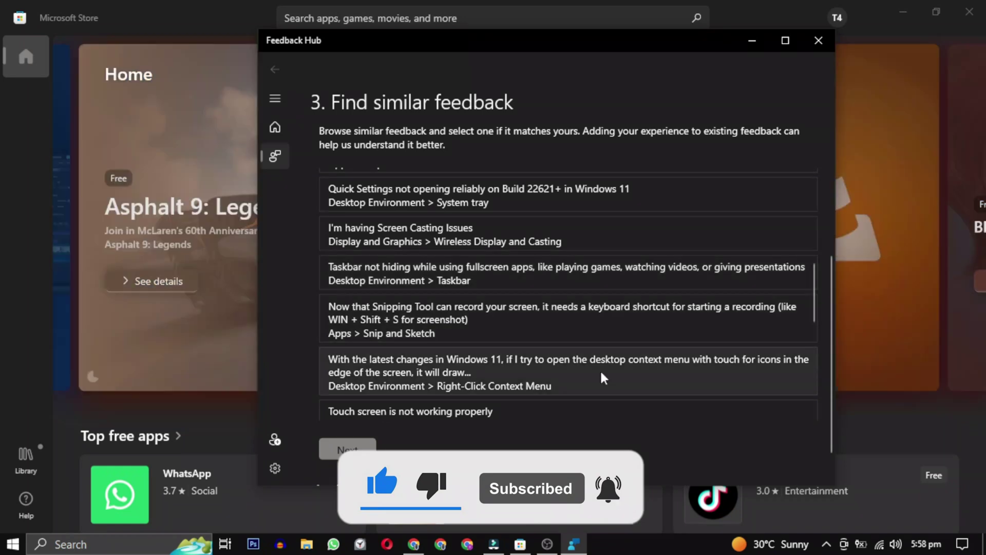
{"action": "left_click", "coordinate": [339, 451]}
{"action": "left_click", "coordinate": [326, 317]}
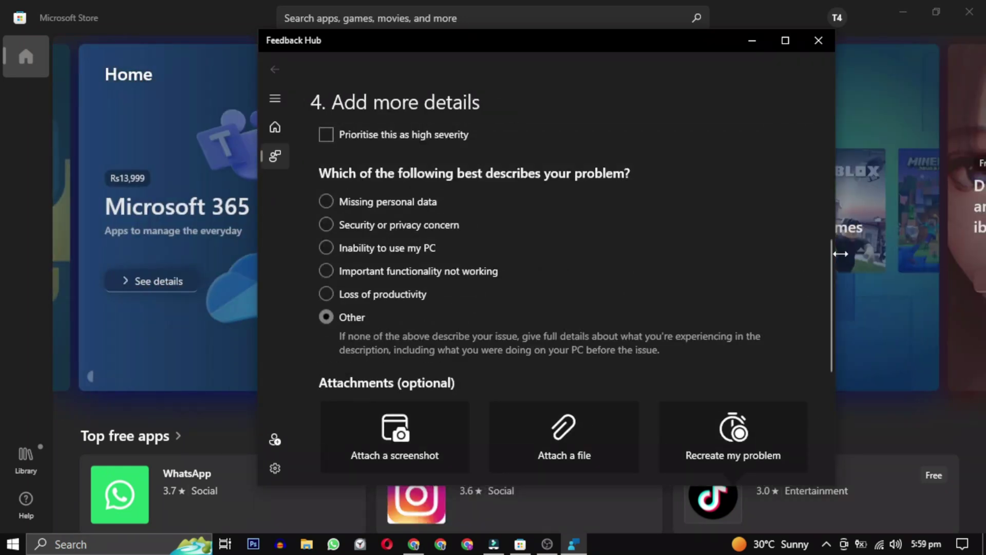
{"action": "scroll", "coordinate": [837, 253], "scroll_direction": "down", "scroll_amount": 4}
{"action": "scroll", "coordinate": [313, 439], "scroll_direction": "down", "scroll_amount": 2}
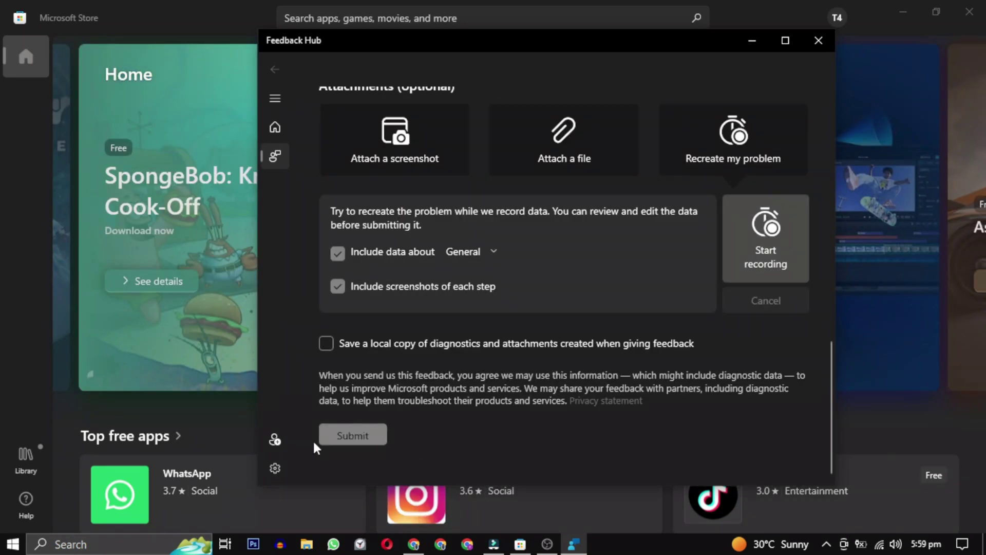